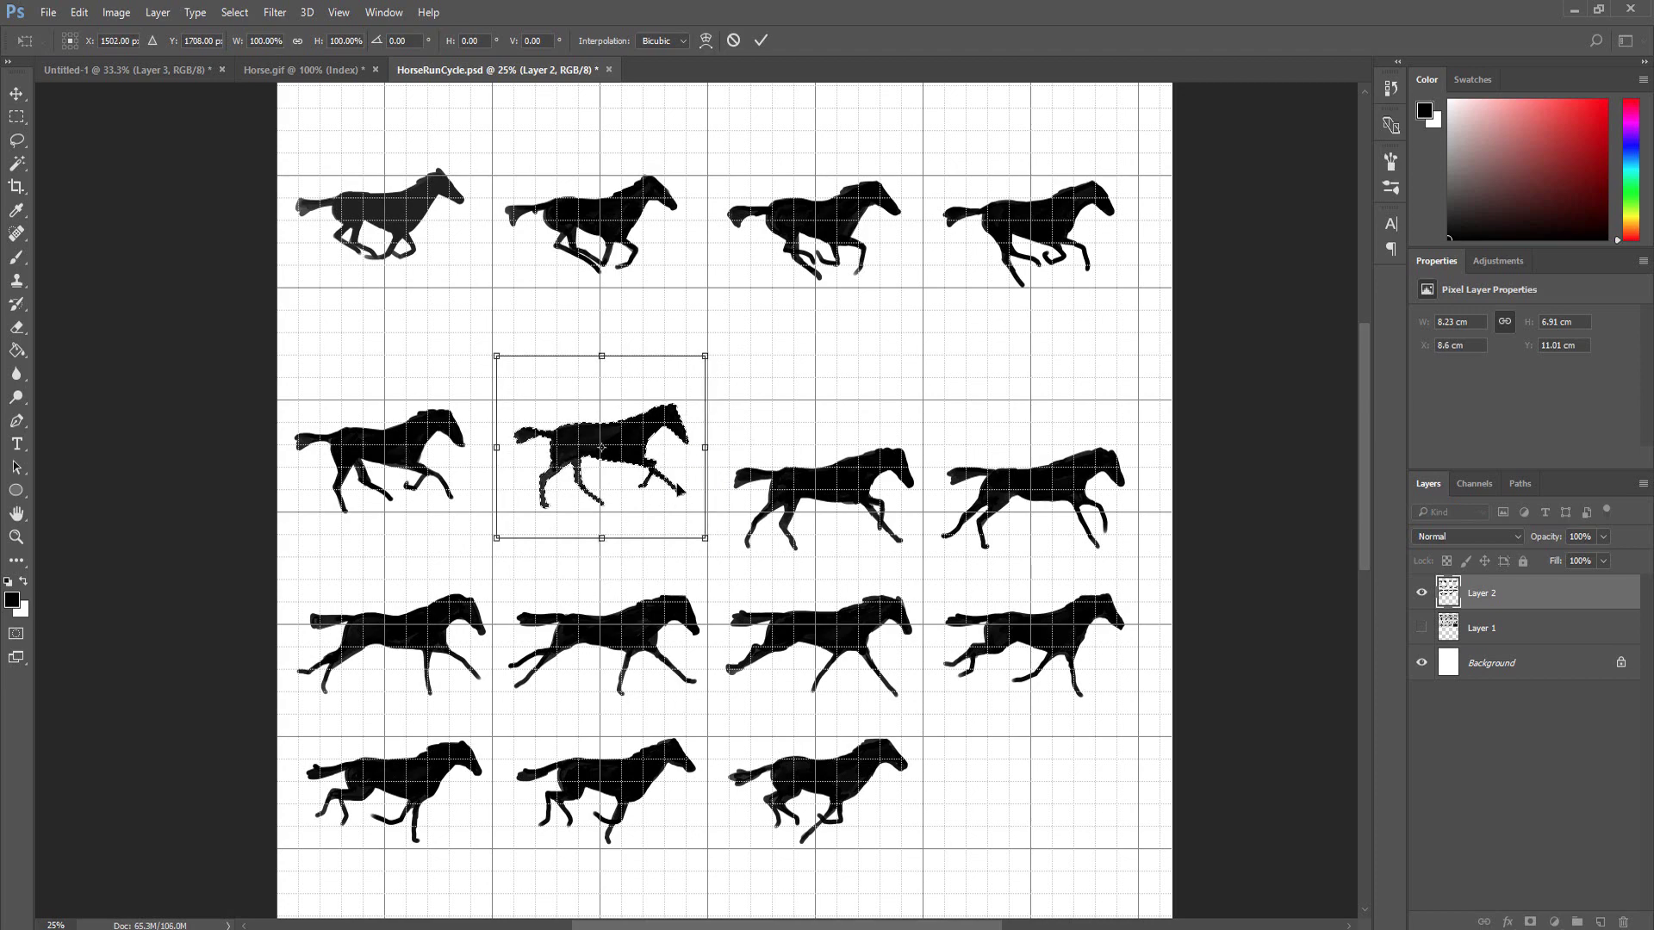
{"action": "key", "text": "Left"}
{"action": "key", "text": "Left"}
{"action": "key", "text": "Left"}
Step: Nudge the second row-two horse left and right into its cell, commit it, then switch to Horse.gif
{"action": "key", "text": "Right"}
{"action": "key", "text": "Return"}
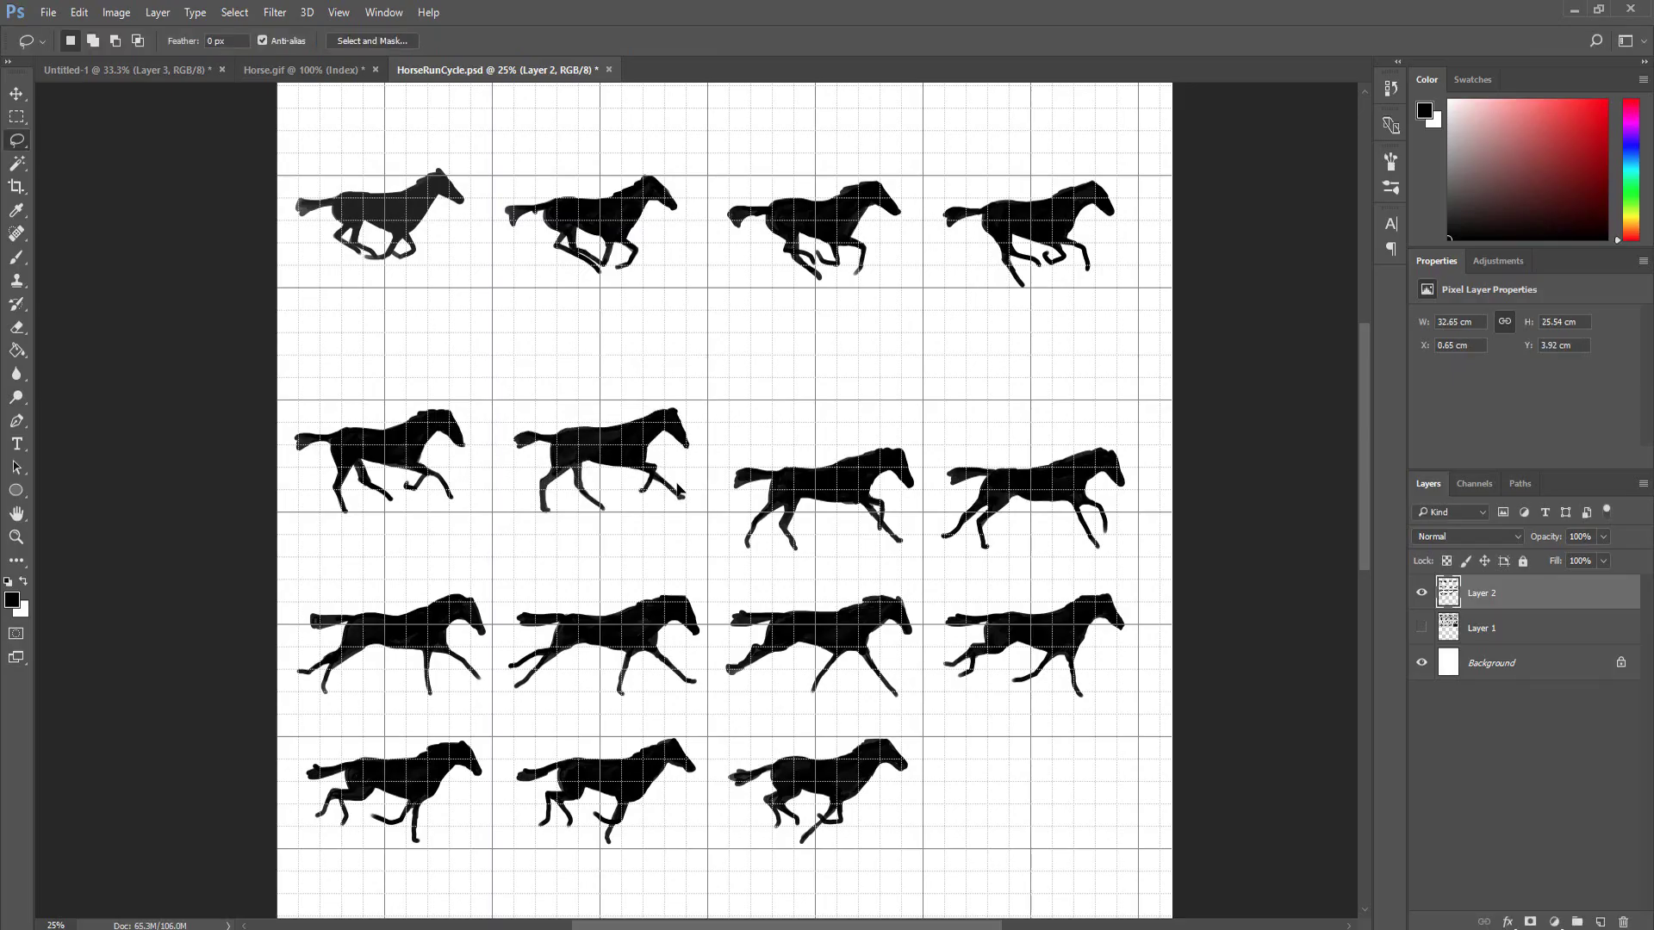
{"action": "left_click", "coordinate": [313, 70]}
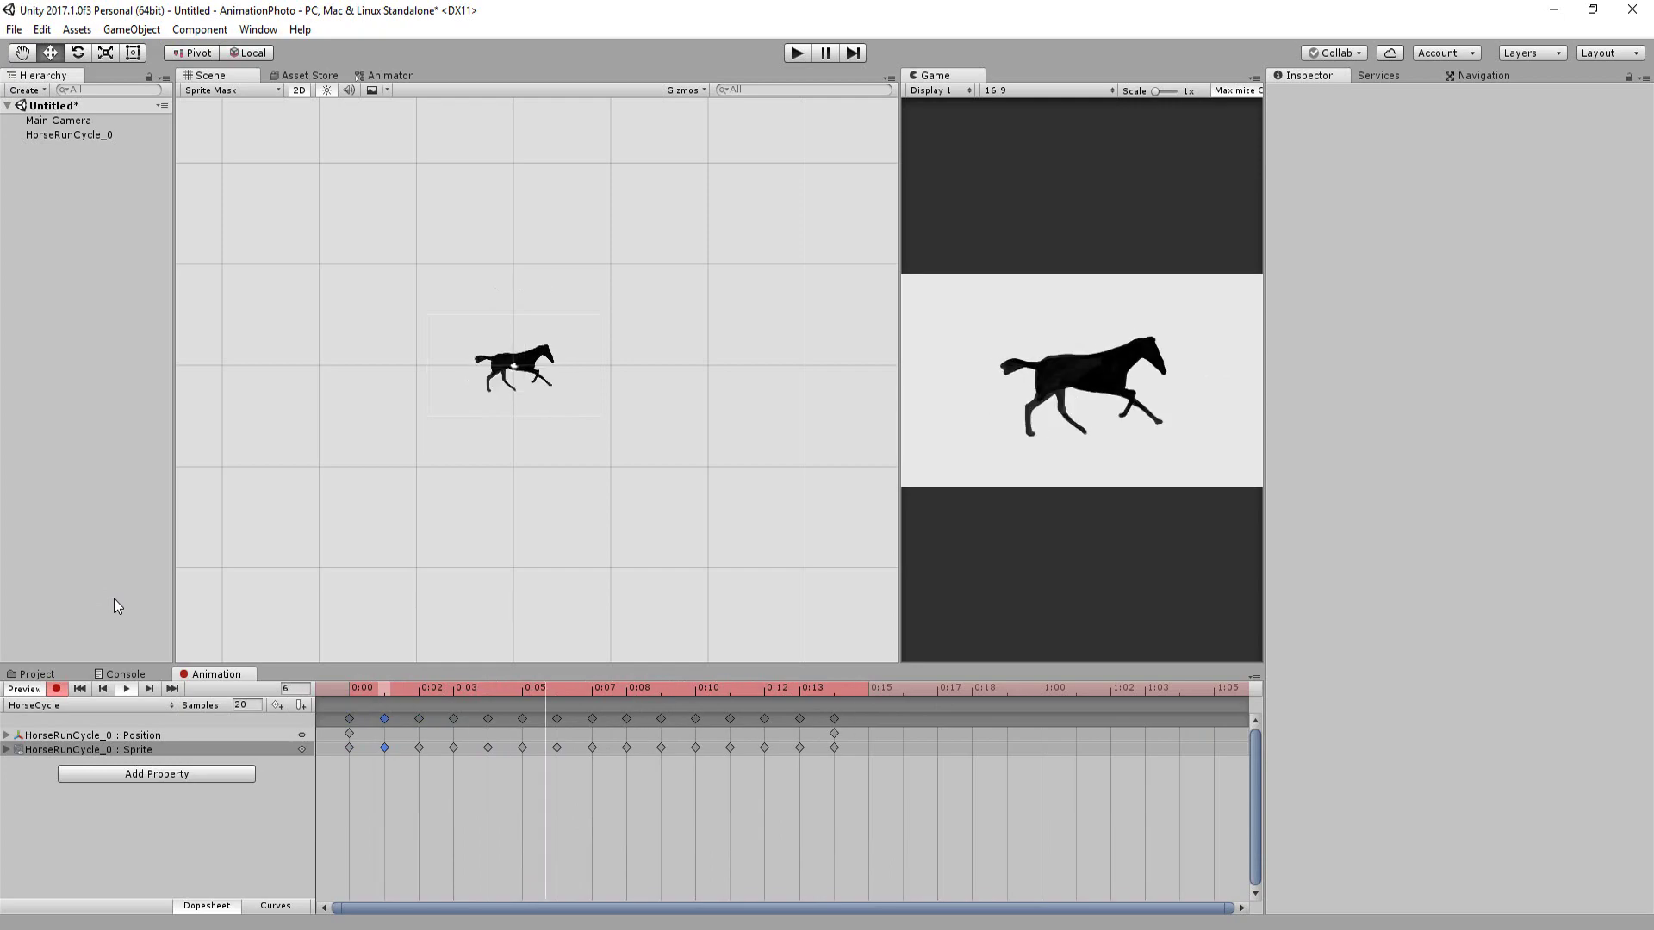
Step: Widen Unity's Game view, search Google Images for horse animation cycle, and open the Muybridge preview
{"action": "left_click_drag", "start_coordinate": [900, 360], "coordinate": [645, 369]}
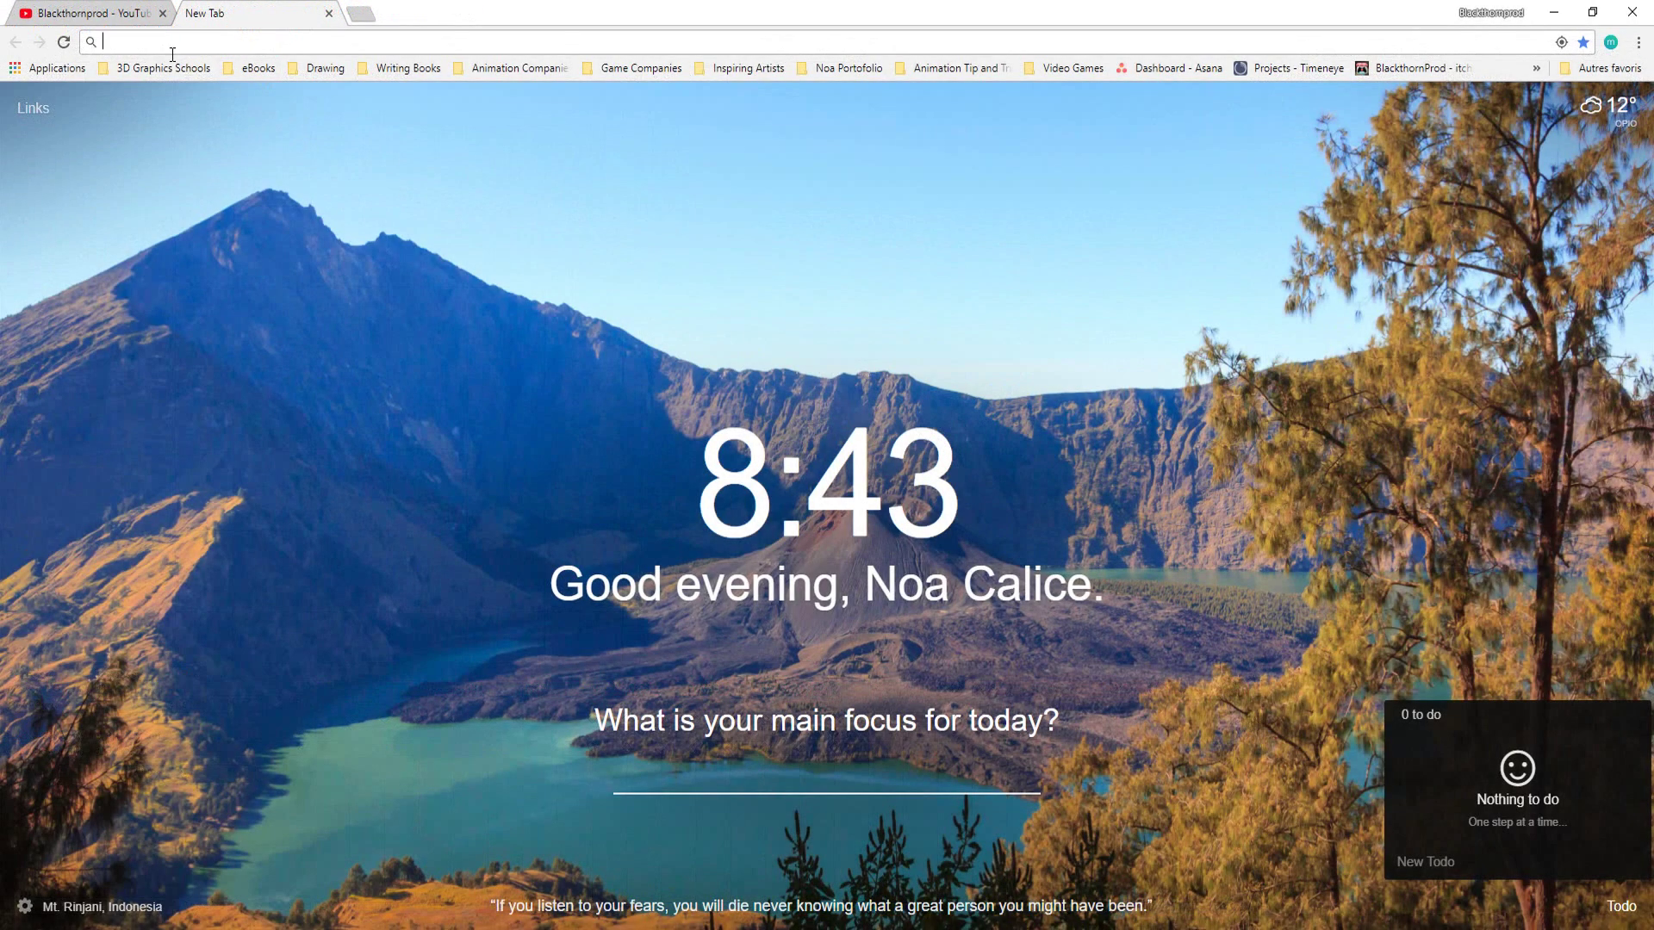
{"action": "type", "text": "hor"}
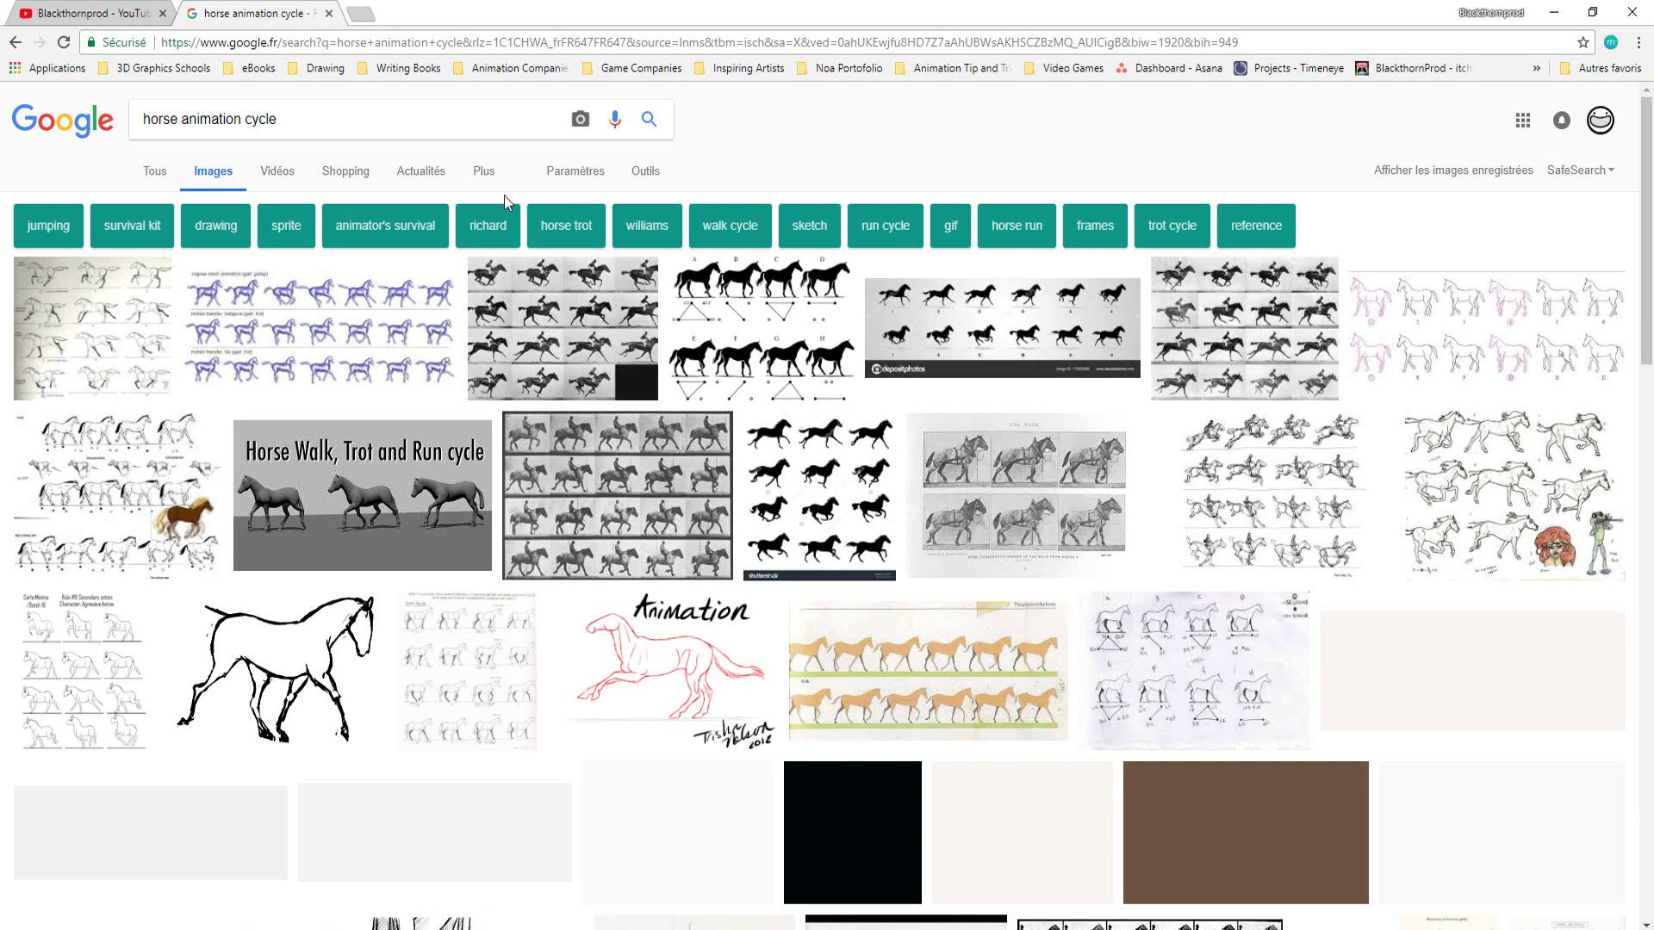
{"action": "left_click", "coordinate": [537, 327]}
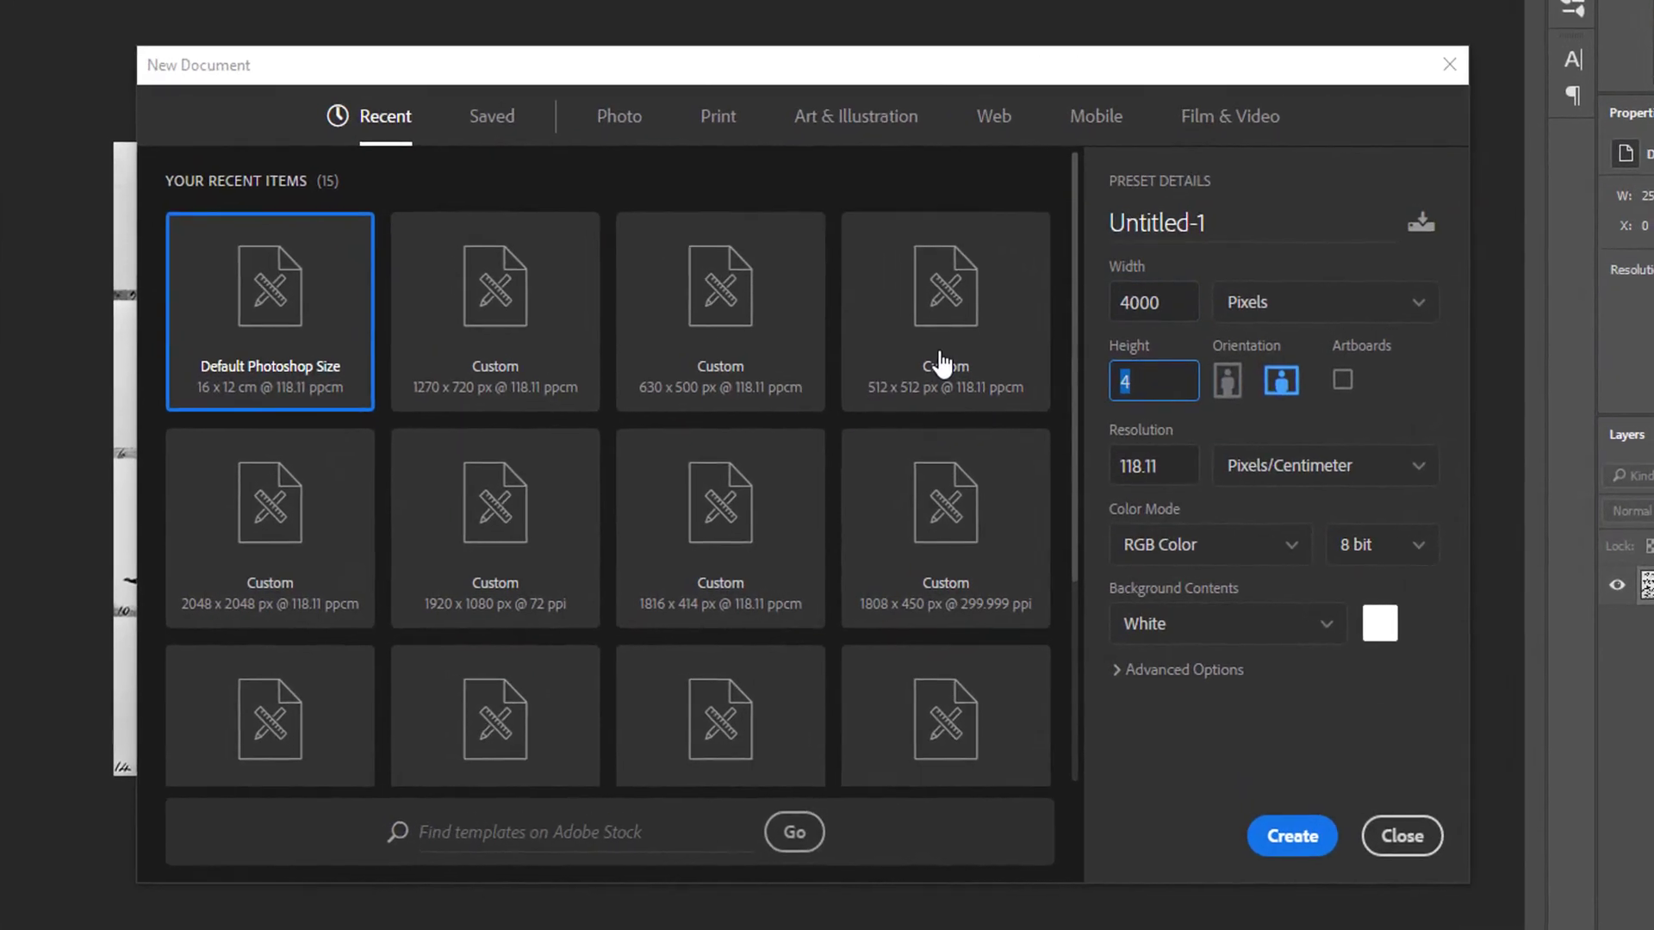
Step: Create the 4000 × 3000 px document, then scale the pasted horse sheet up to fill the canvas and reposition it
{"action": "type", "text": "3000"}
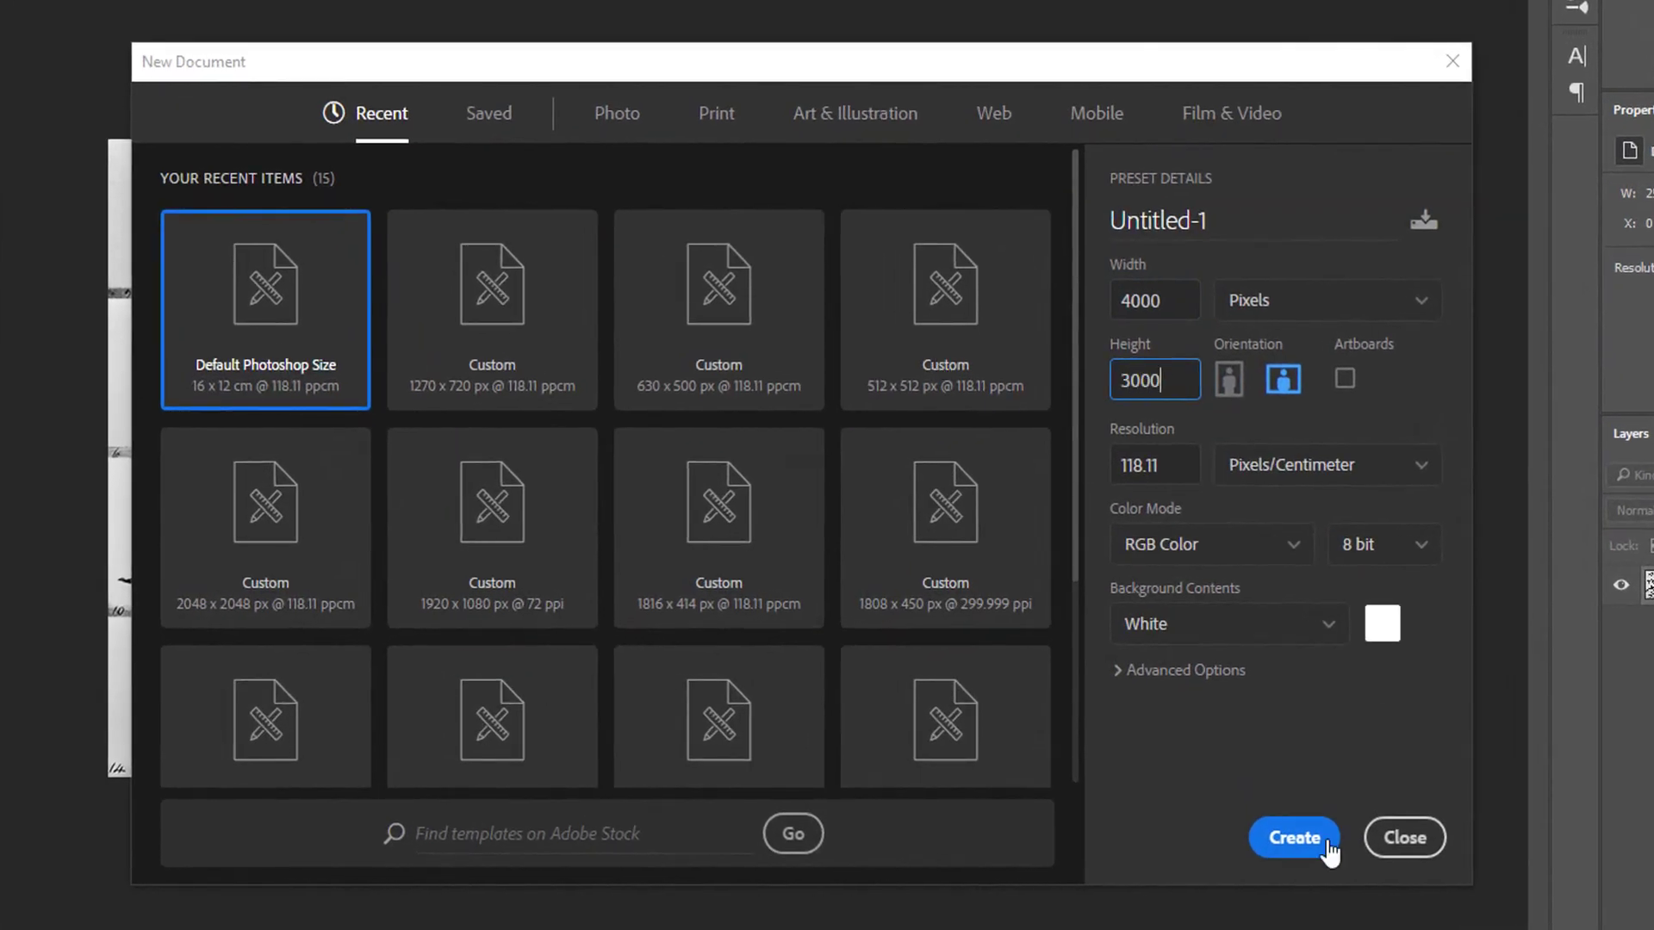
{"action": "left_click", "coordinate": [1296, 838]}
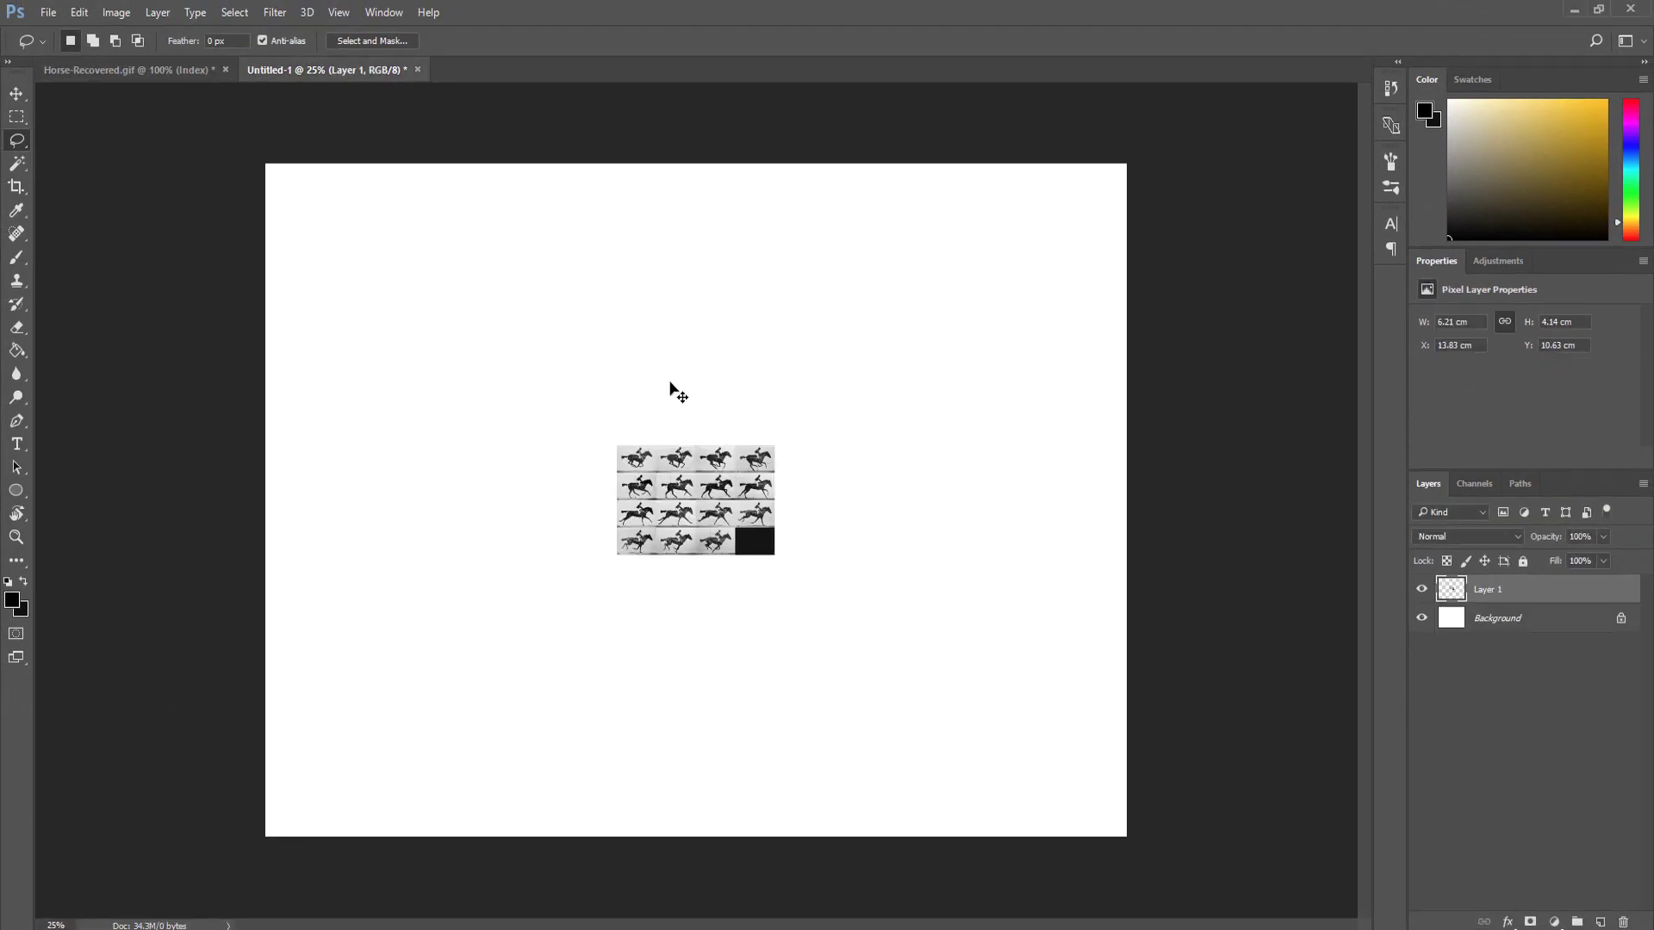
{"action": "key", "text": "ctrl+t"}
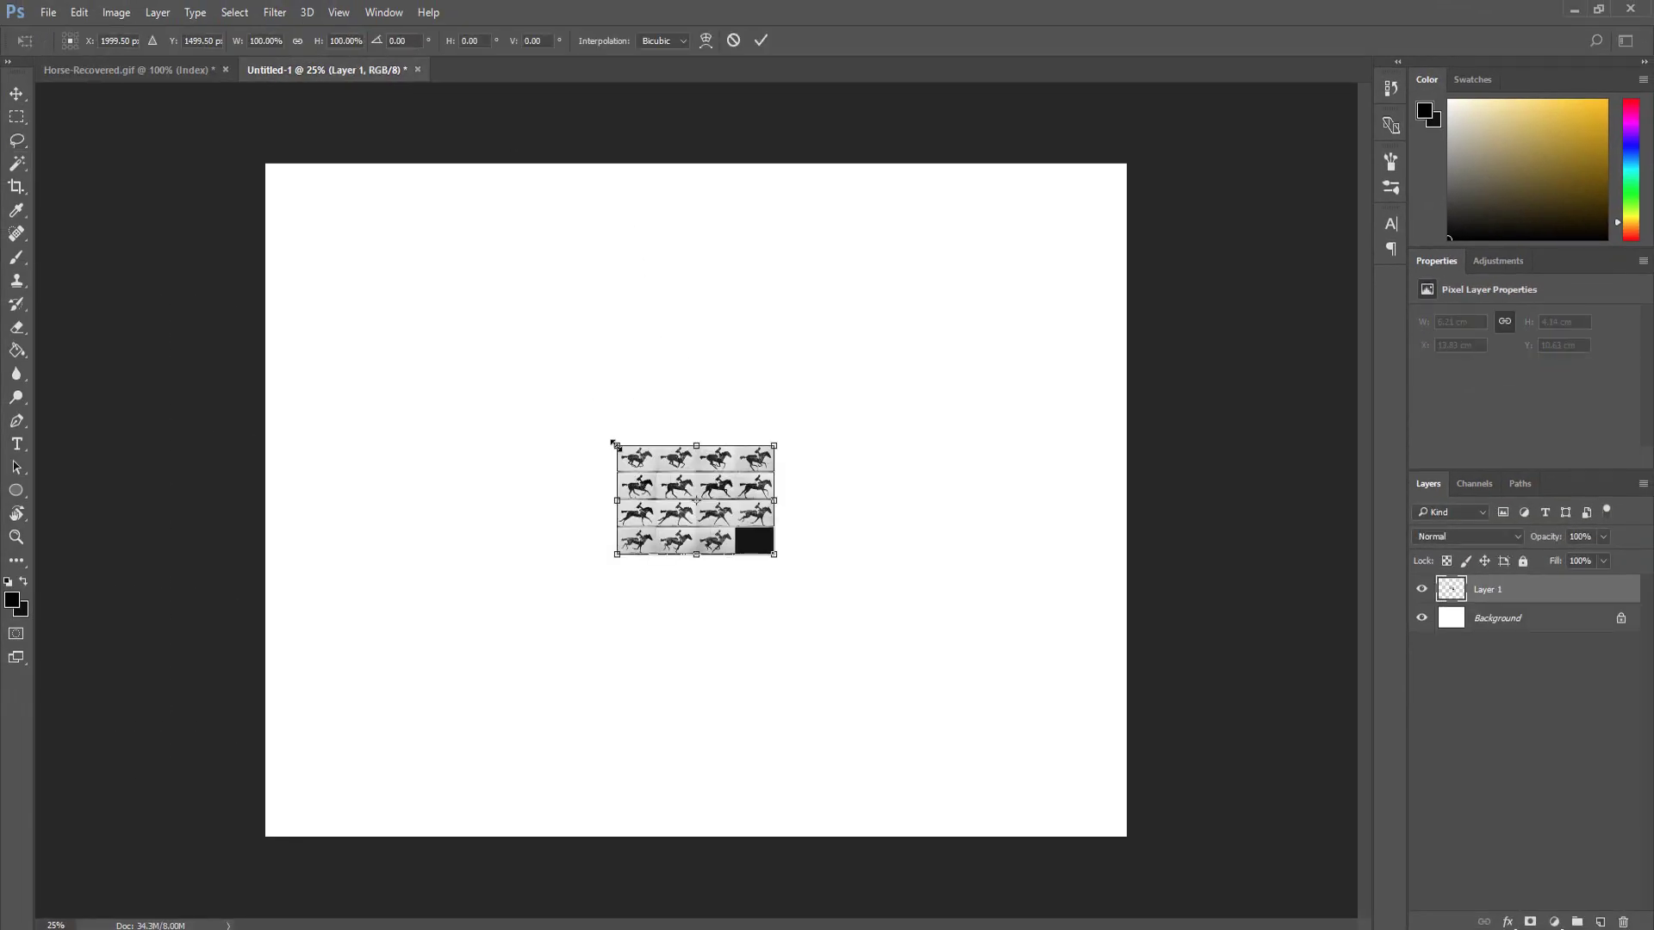
{"action": "left_click_drag", "start_coordinate": [616, 447], "coordinate": [210, 158]}
{"action": "left_click_drag", "start_coordinate": [565, 380], "coordinate": [798, 551]}
{"action": "left_click_drag", "start_coordinate": [408, 304], "coordinate": [230, 179]}
{"action": "left_click_drag", "start_coordinate": [596, 391], "coordinate": [650, 424]}
{"action": "key", "text": "l"}
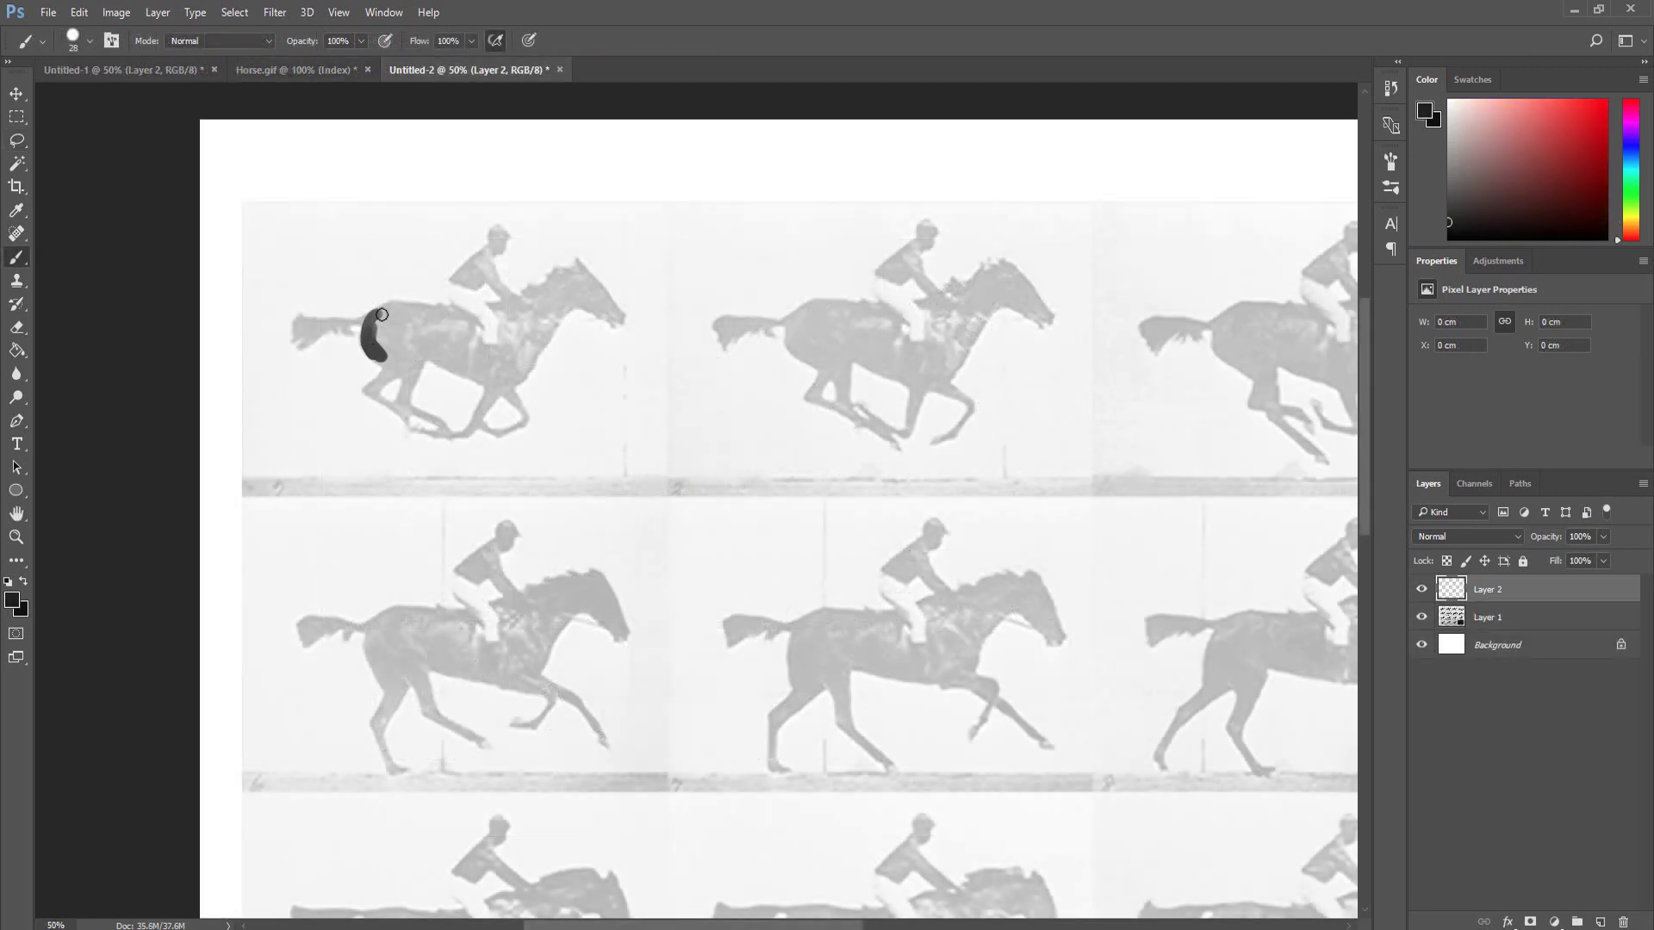
Step: Paint the first two top-row horses as solid black silhouettes, including head, back and hind legs
{"action": "left_click_drag", "start_coordinate": [427, 313], "coordinate": [380, 358]}
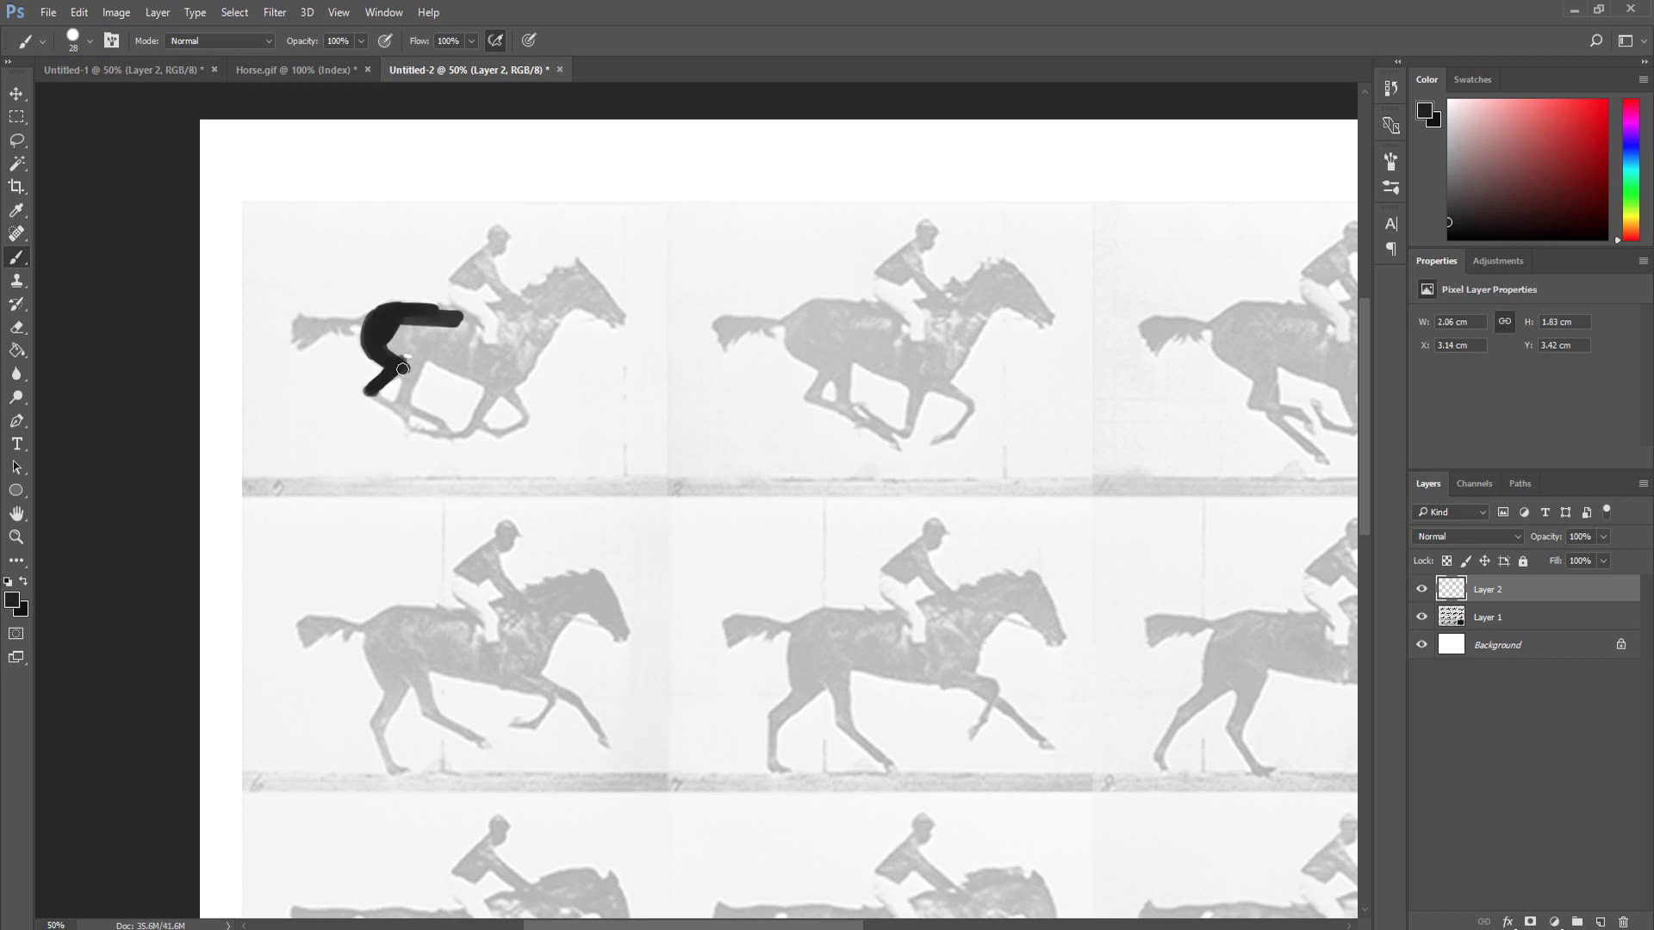
{"action": "mouse_move", "coordinate": [392, 333]}
{"action": "left_mouse_down"}
{"action": "mouse_move", "coordinate": [577, 272]}
{"action": "mouse_move", "coordinate": [511, 365]}
{"action": "left_mouse_up"}
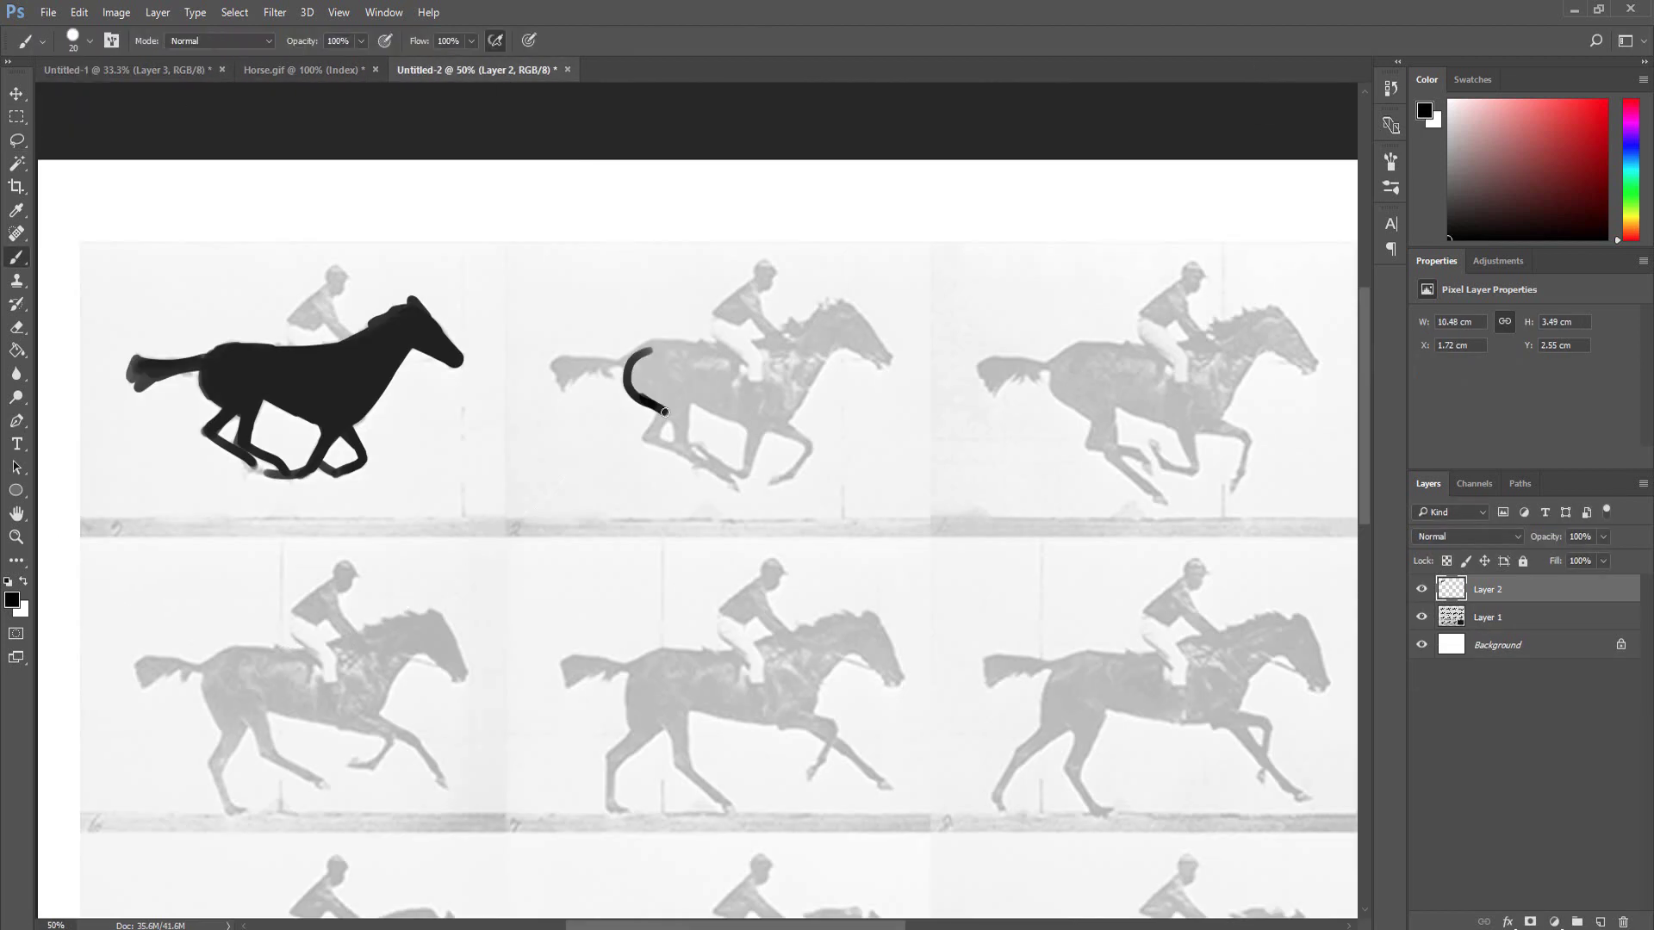
{"action": "mouse_move", "coordinate": [637, 404]}
{"action": "left_mouse_down"}
{"action": "mouse_move", "coordinate": [711, 380]}
{"action": "mouse_move", "coordinate": [758, 405]}
{"action": "mouse_move", "coordinate": [788, 452]}
{"action": "left_mouse_up"}
{"action": "left_click_drag", "start_coordinate": [788, 453], "coordinate": [792, 478]}
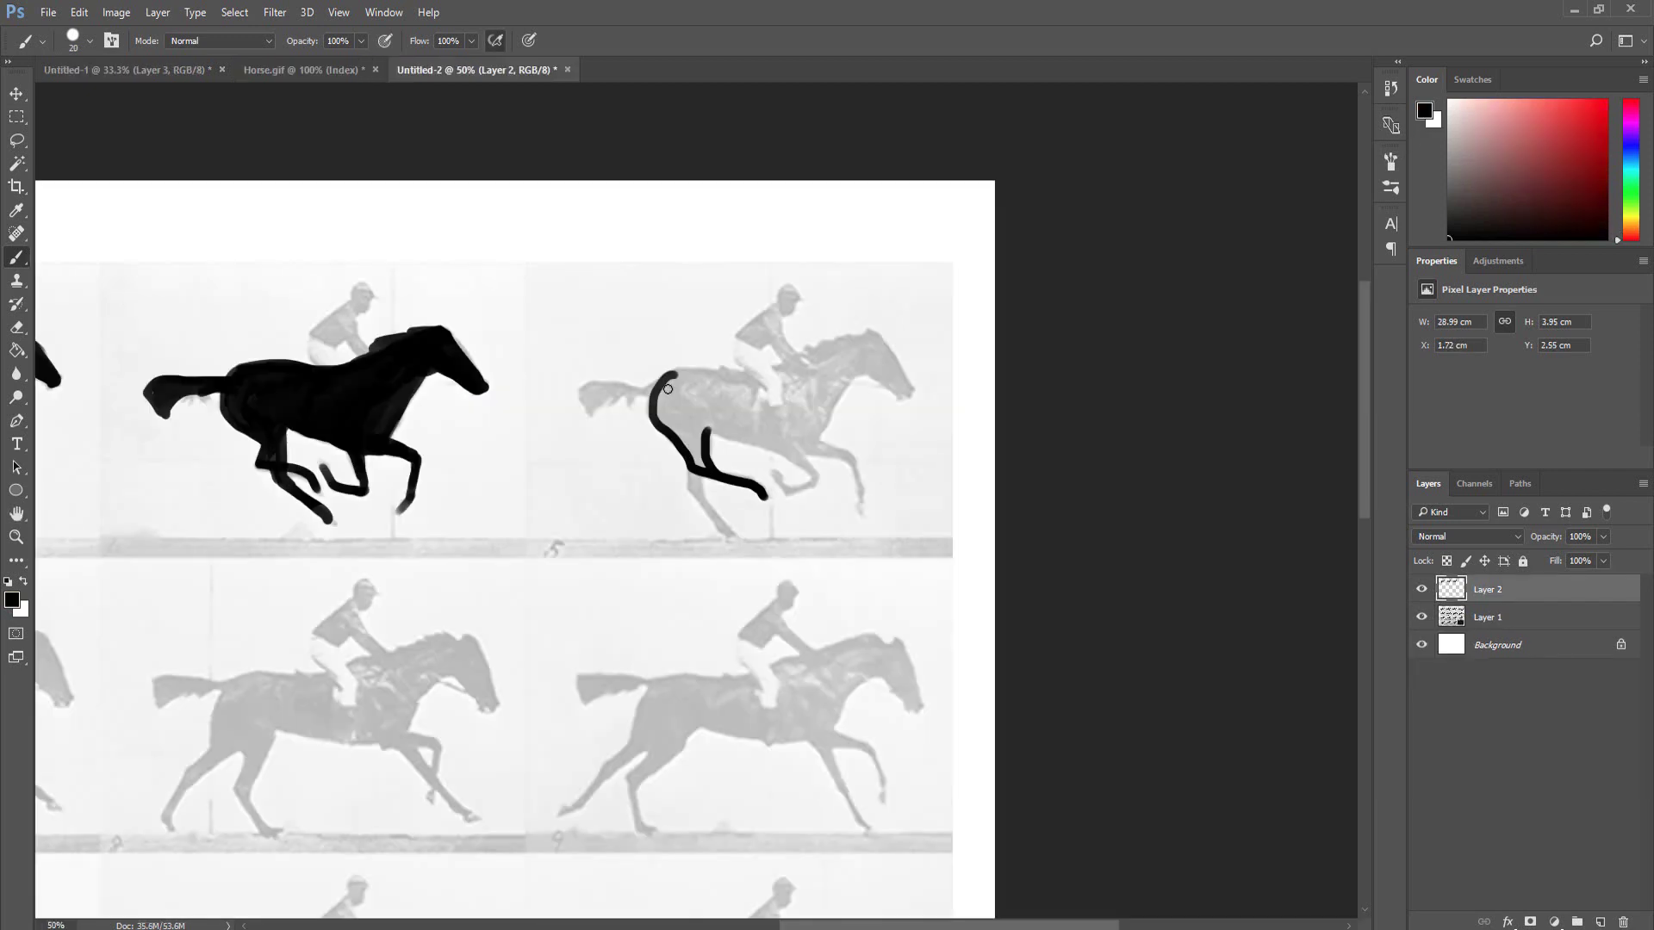
{"action": "left_click_drag", "start_coordinate": [779, 405], "coordinate": [861, 508]}
{"action": "mouse_move", "coordinate": [908, 392]}
{"action": "left_mouse_down"}
{"action": "mouse_move", "coordinate": [754, 417]}
{"action": "mouse_move", "coordinate": [900, 349]}
{"action": "left_mouse_up"}
Step: Zoom out and start painting the first horse of row two black
{"action": "key", "text": "h"}
{"action": "mouse_move", "coordinate": [733, 517]}
{"action": "left_mouse_down"}
{"action": "mouse_move", "coordinate": [491, 465]}
{"action": "mouse_move", "coordinate": [644, 394]}
{"action": "mouse_move", "coordinate": [689, 448]}
{"action": "left_mouse_up"}
{"action": "mouse_move", "coordinate": [542, 465]}
{"action": "left_mouse_down"}
{"action": "mouse_move", "coordinate": [680, 551]}
{"action": "mouse_move", "coordinate": [500, 560]}
{"action": "left_mouse_up"}
Step: Outline and colour the spiky creature with a white back highlight, then shade the unicorn's belly light grey
{"action": "left_click_drag", "start_coordinate": [457, 431], "coordinate": [379, 448]}
{"action": "scroll", "coordinate": [689, 500], "scroll_direction": "right", "scroll_amount": 5}
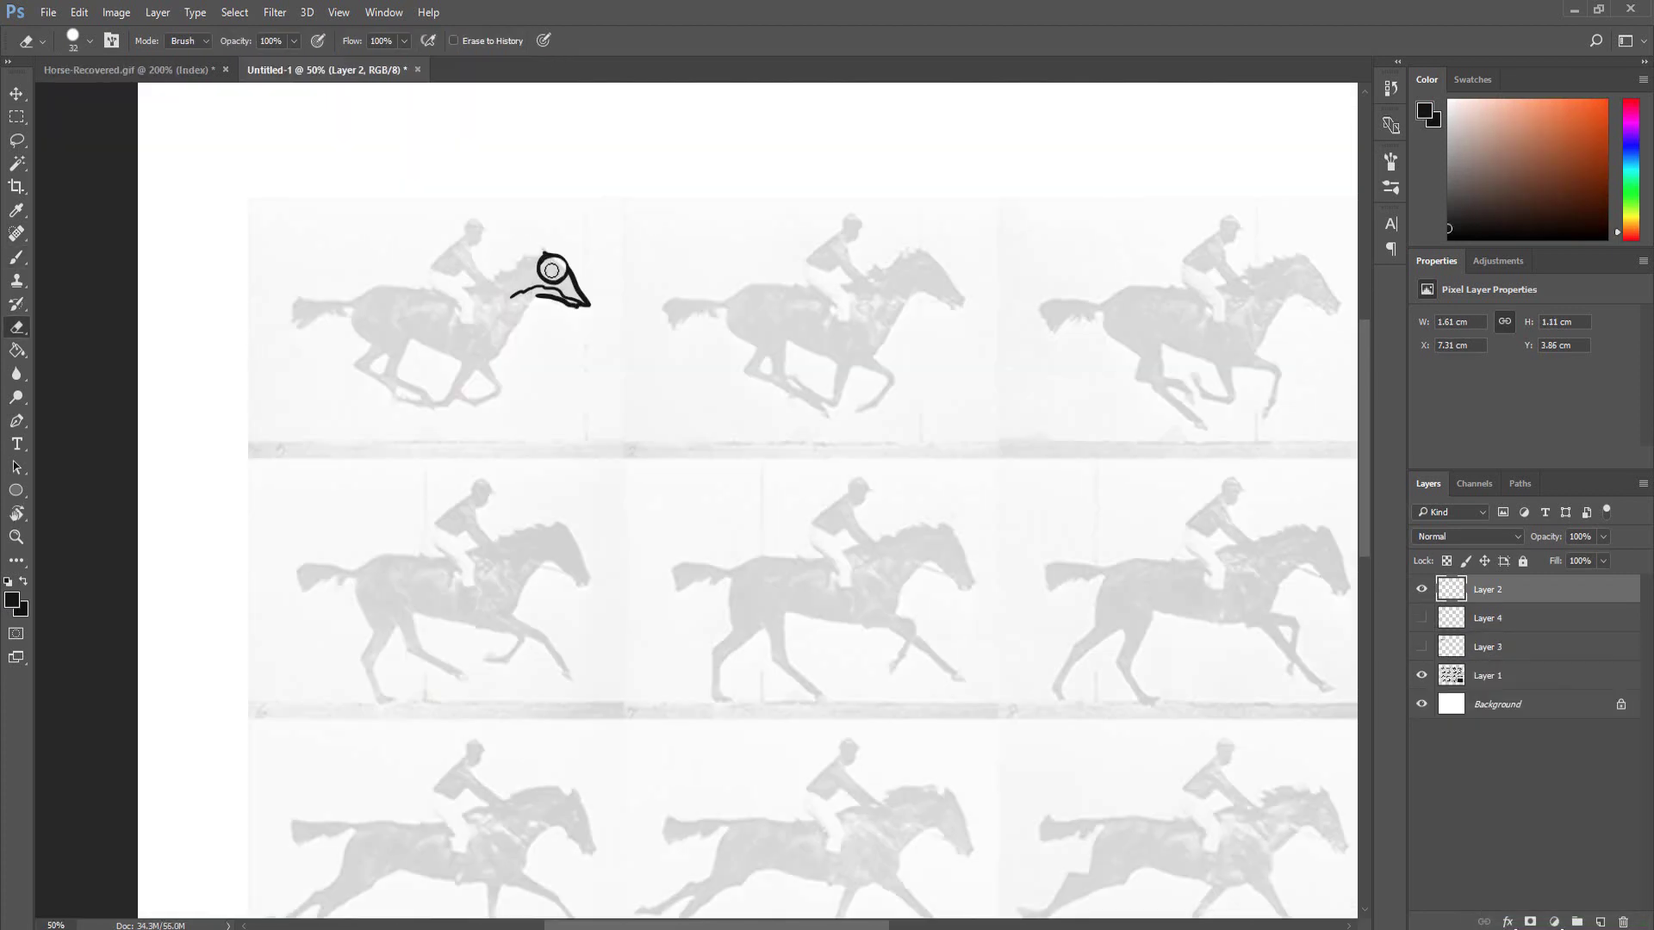
{"action": "mouse_move", "coordinate": [533, 258]}
{"action": "left_mouse_down"}
{"action": "mouse_move", "coordinate": [354, 284]}
{"action": "mouse_move", "coordinate": [374, 345]}
{"action": "left_mouse_up"}
{"action": "left_click_drag", "start_coordinate": [388, 349], "coordinate": [469, 379]}
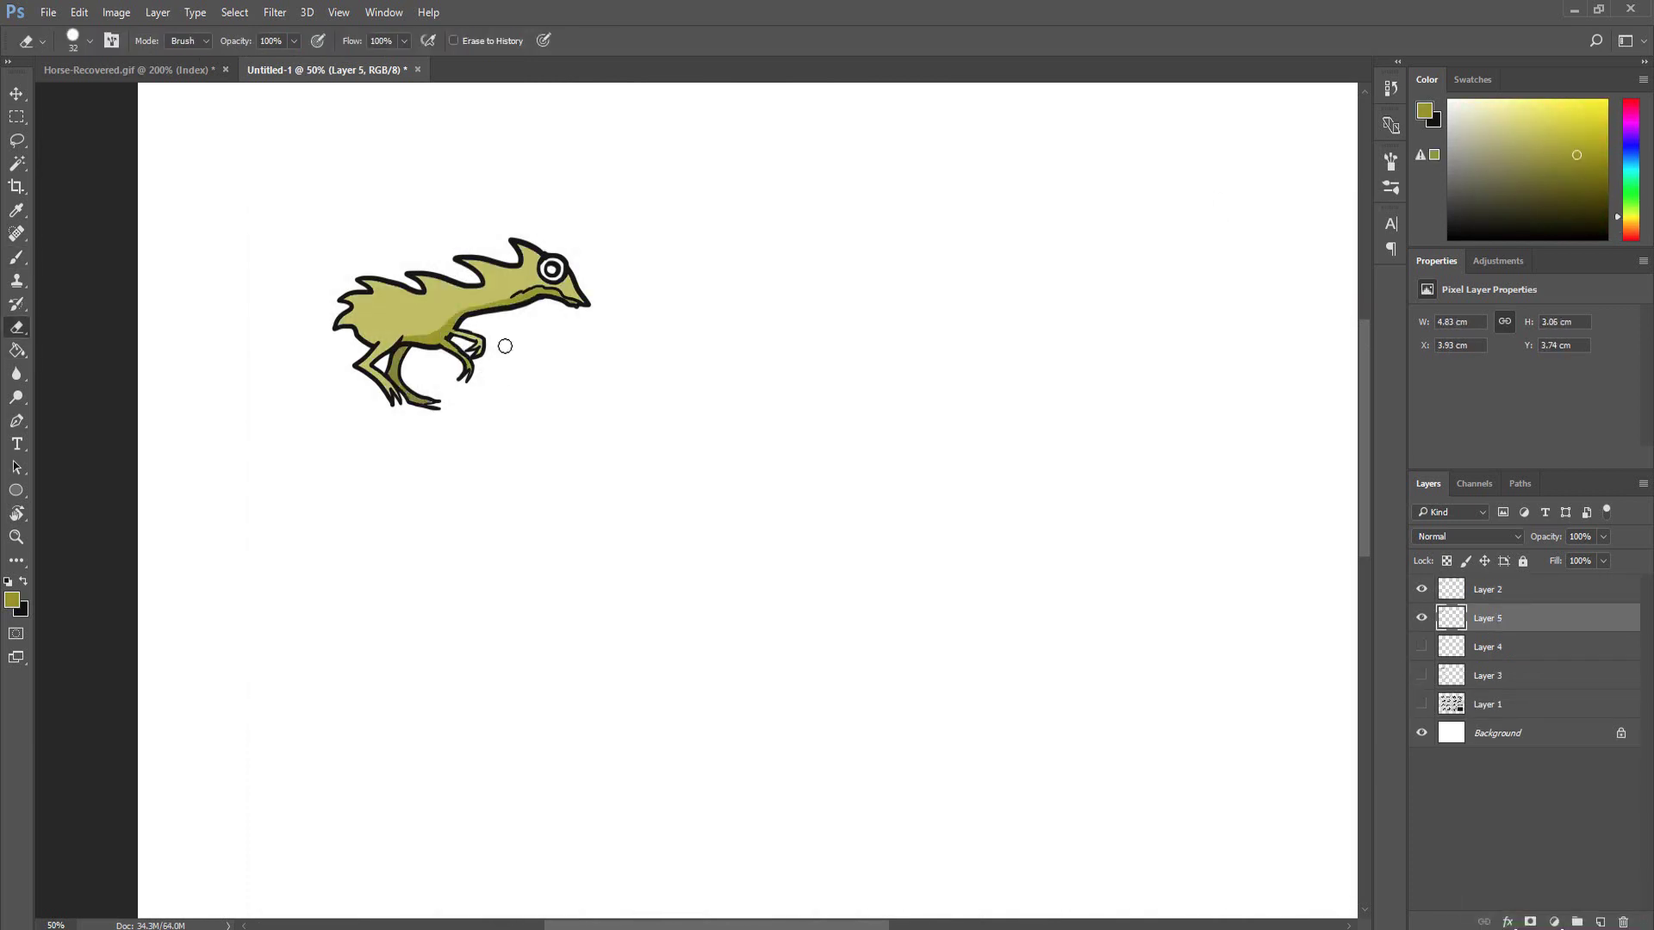
{"action": "left_click", "coordinate": [355, 310], "text": "alt"}
{"action": "left_click_drag", "start_coordinate": [406, 297], "coordinate": [424, 299]}
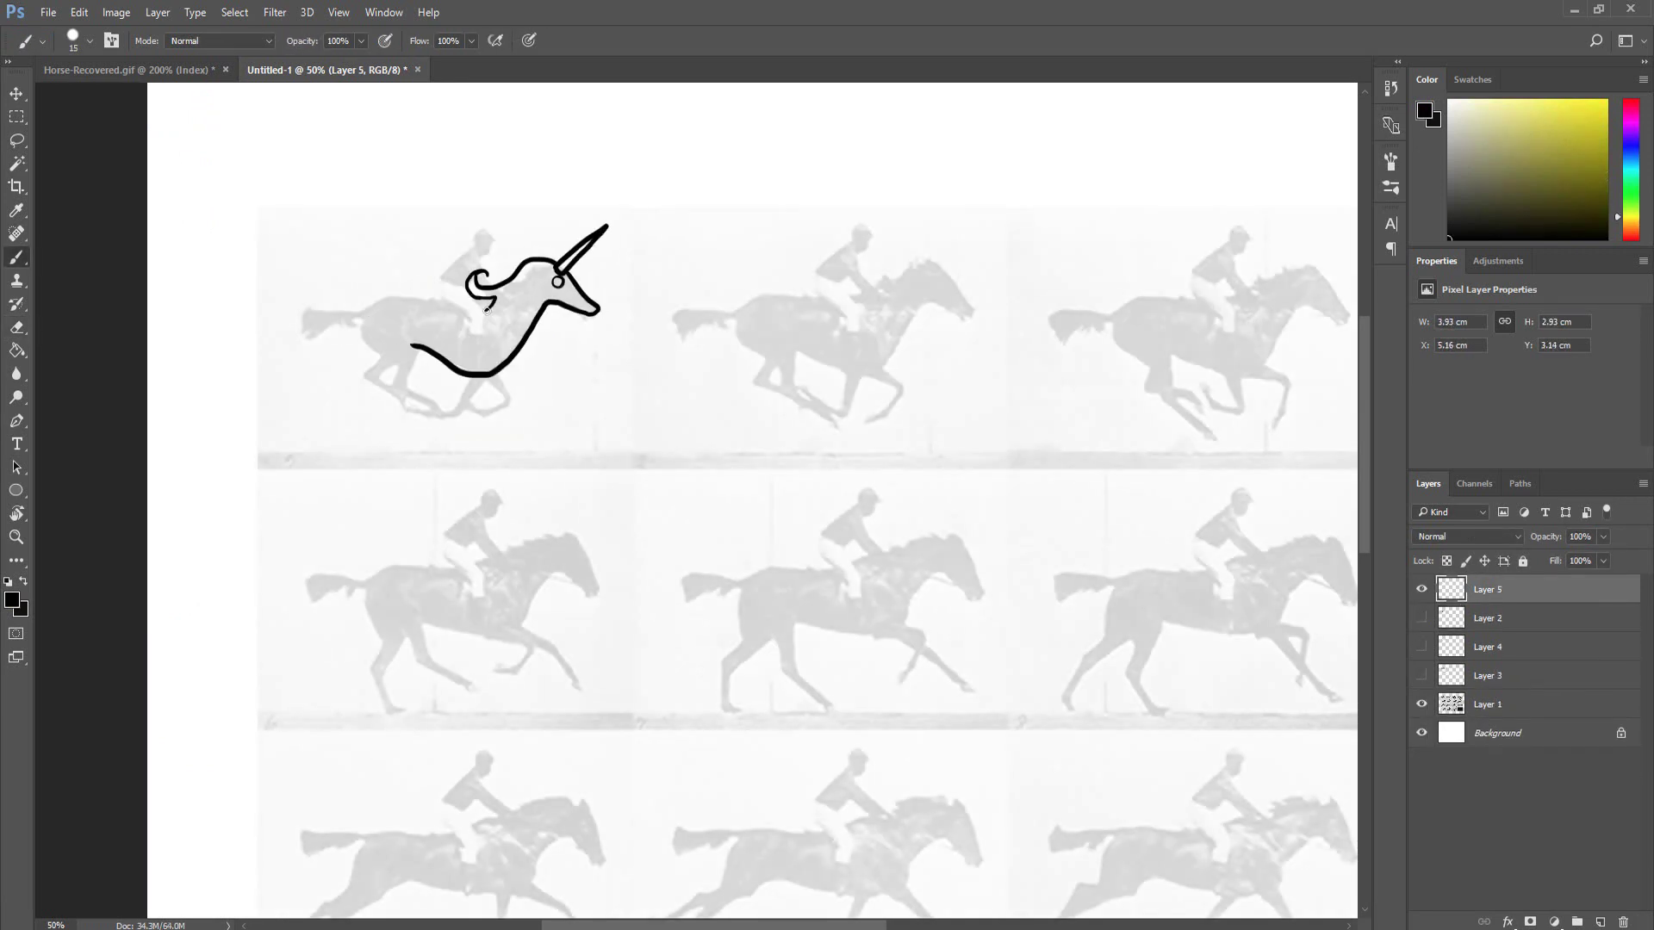
{"action": "left_click", "coordinate": [482, 331], "text": "ctrl"}
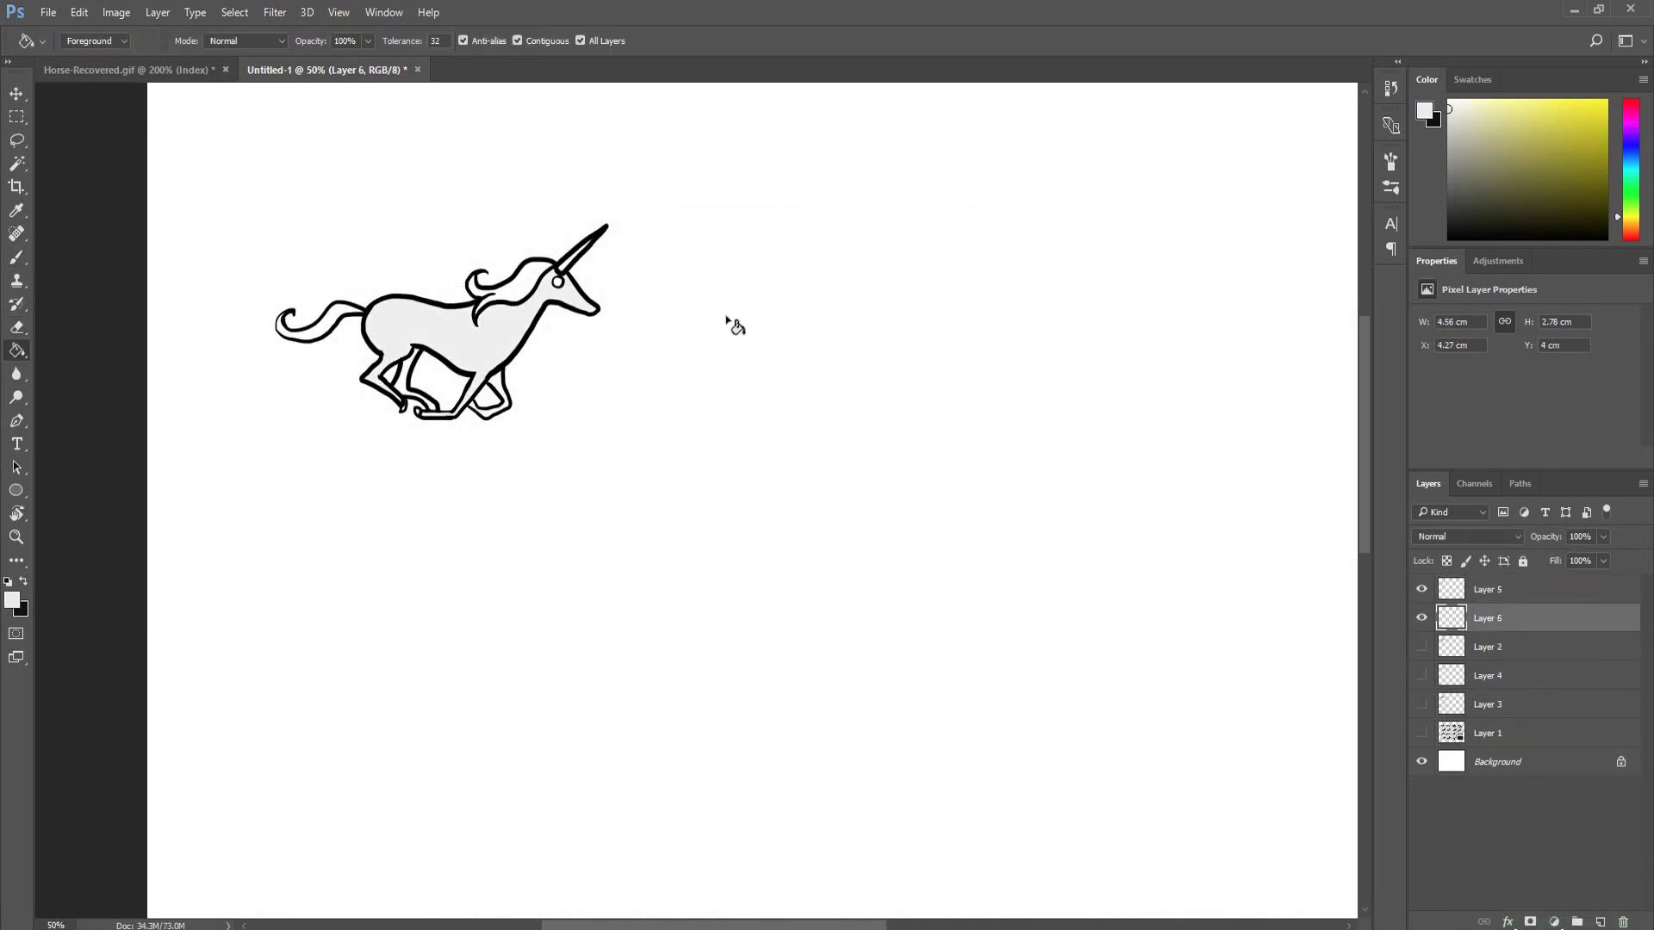
{"action": "left_click_drag", "start_coordinate": [482, 366], "coordinate": [392, 359]}
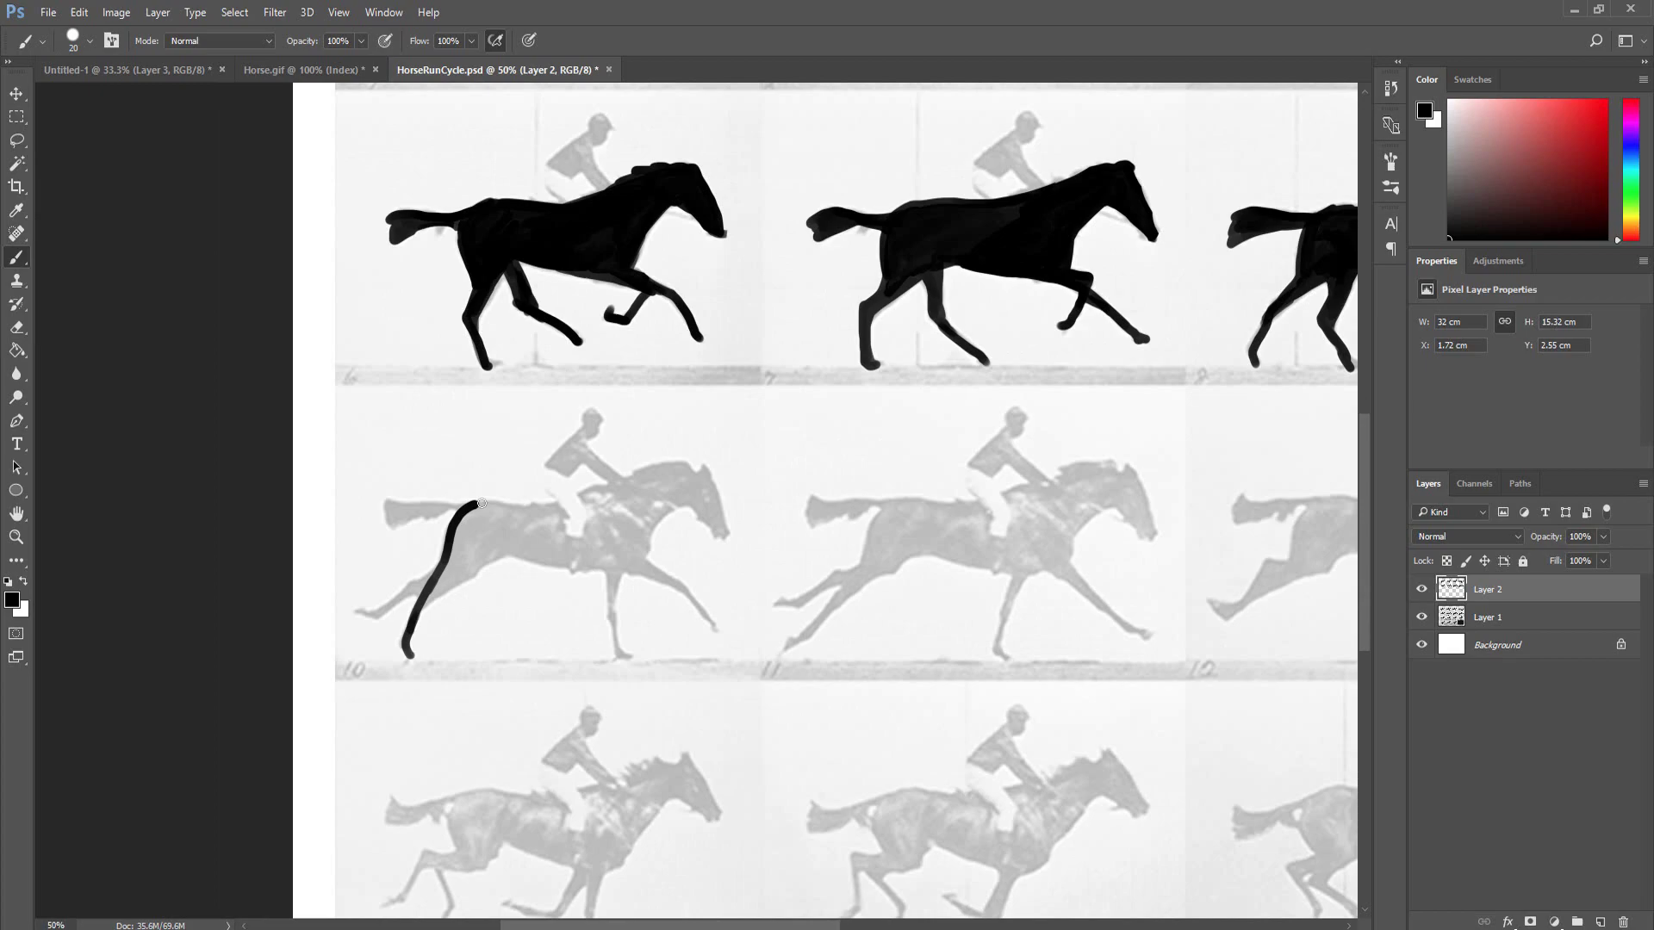
Step: Paint the next second-row horses black, filling body, rear legs and head
{"action": "left_click_drag", "start_coordinate": [551, 504], "coordinate": [487, 559]}
{"action": "left_click_drag", "start_coordinate": [657, 576], "coordinate": [694, 497]}
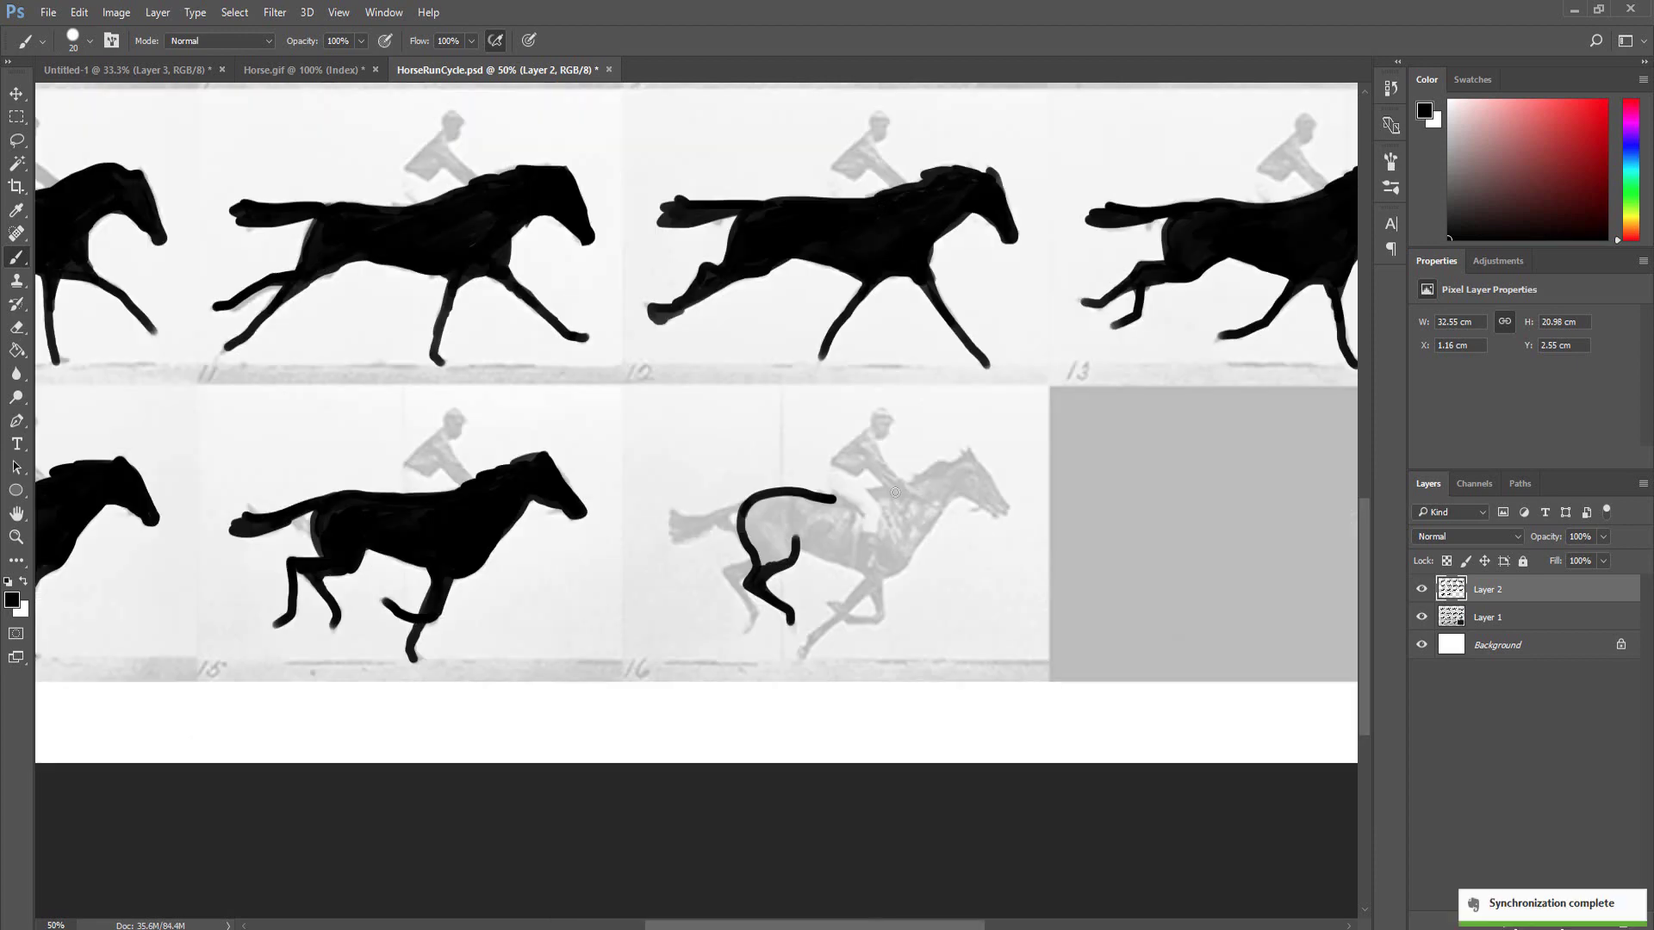
{"action": "mouse_move", "coordinate": [775, 568]}
{"action": "left_mouse_down"}
{"action": "mouse_move", "coordinate": [990, 499]}
{"action": "mouse_move", "coordinate": [833, 505]}
{"action": "mouse_move", "coordinate": [741, 594]}
{"action": "left_mouse_up"}
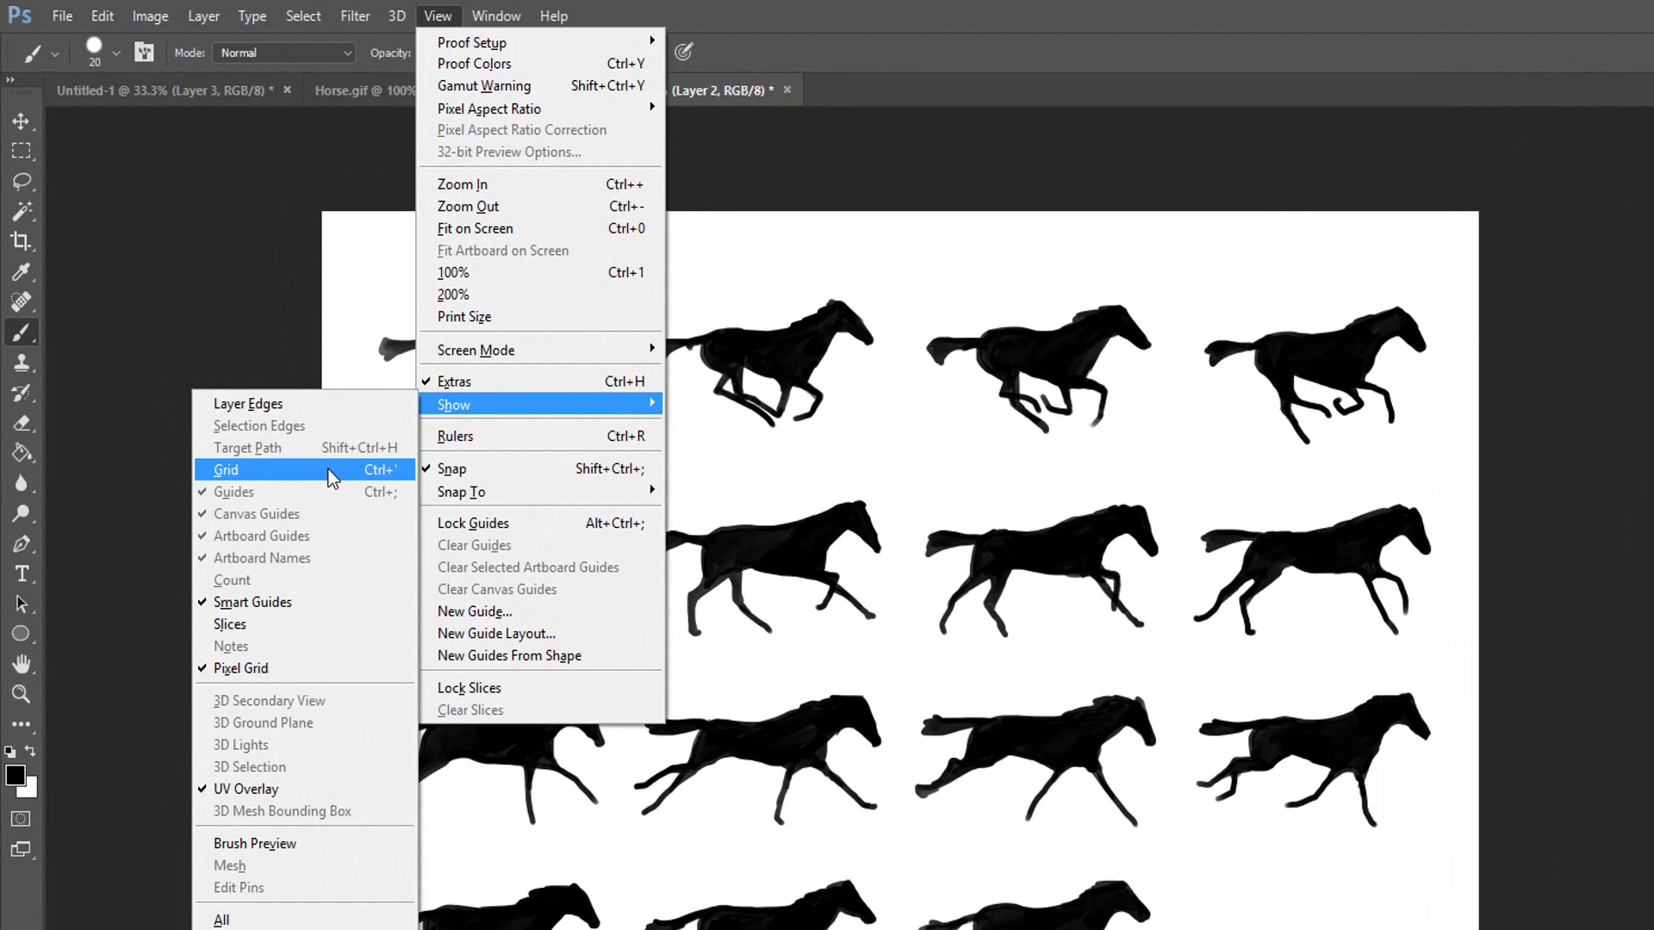
Step: Show the grid and set Guides, Grid & Slices to gridlines every 227 pixels with 1 subdivision
{"action": "left_click", "coordinate": [332, 478]}
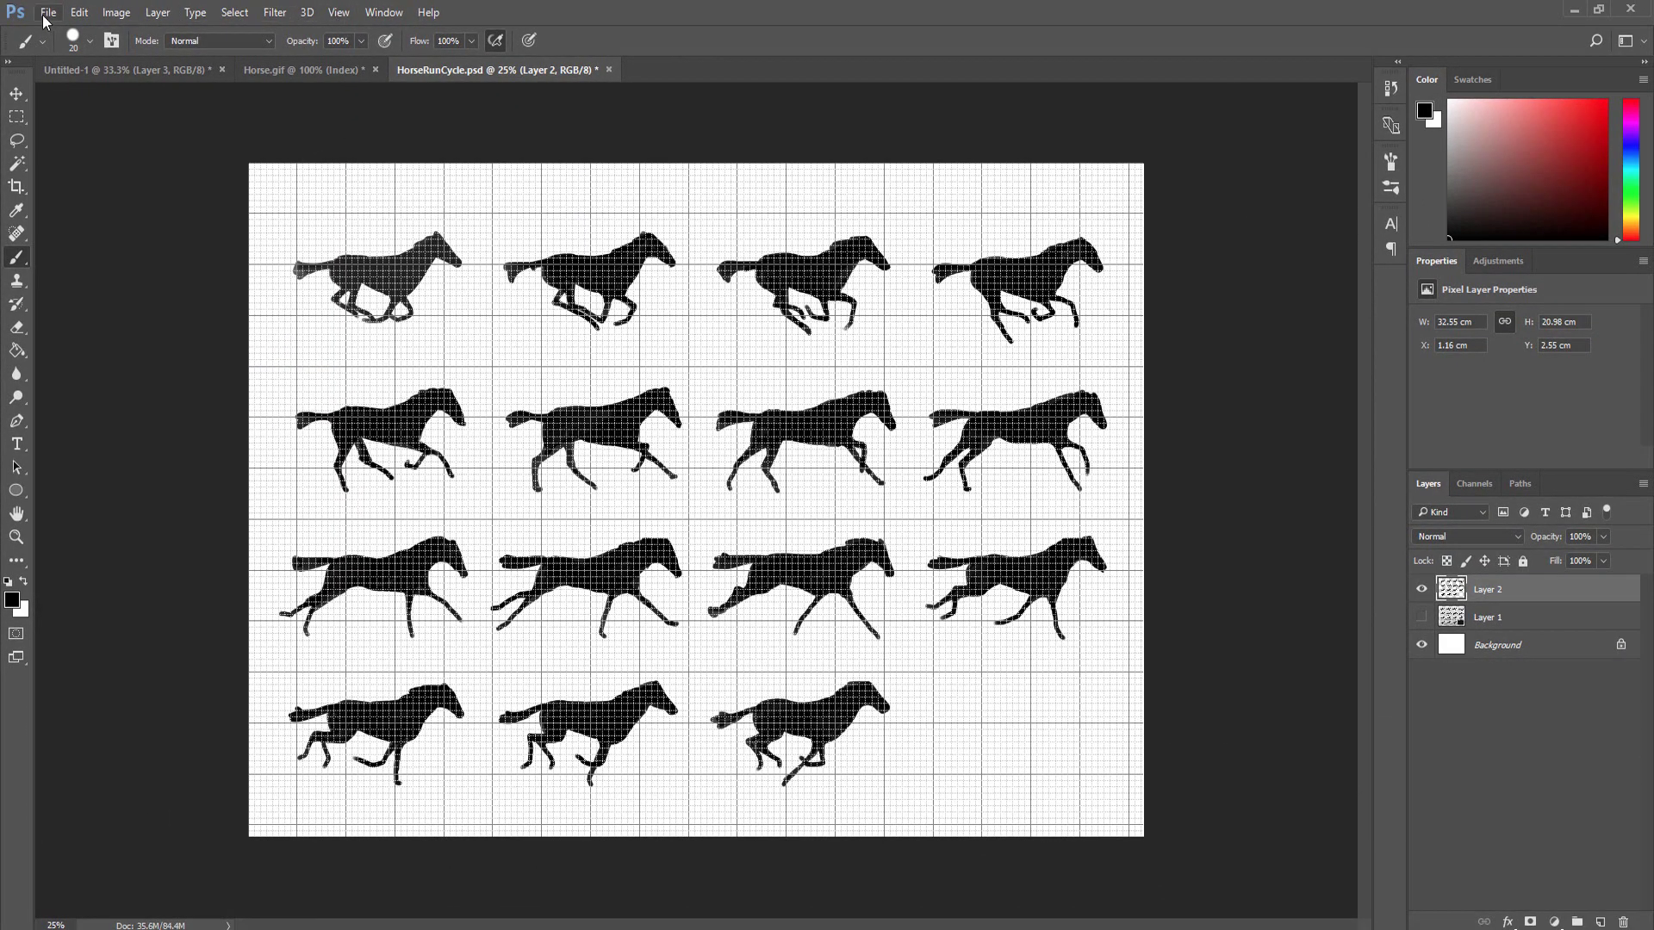
{"action": "left_click", "coordinate": [79, 13]}
{"action": "mouse_move", "coordinate": [246, 711]}
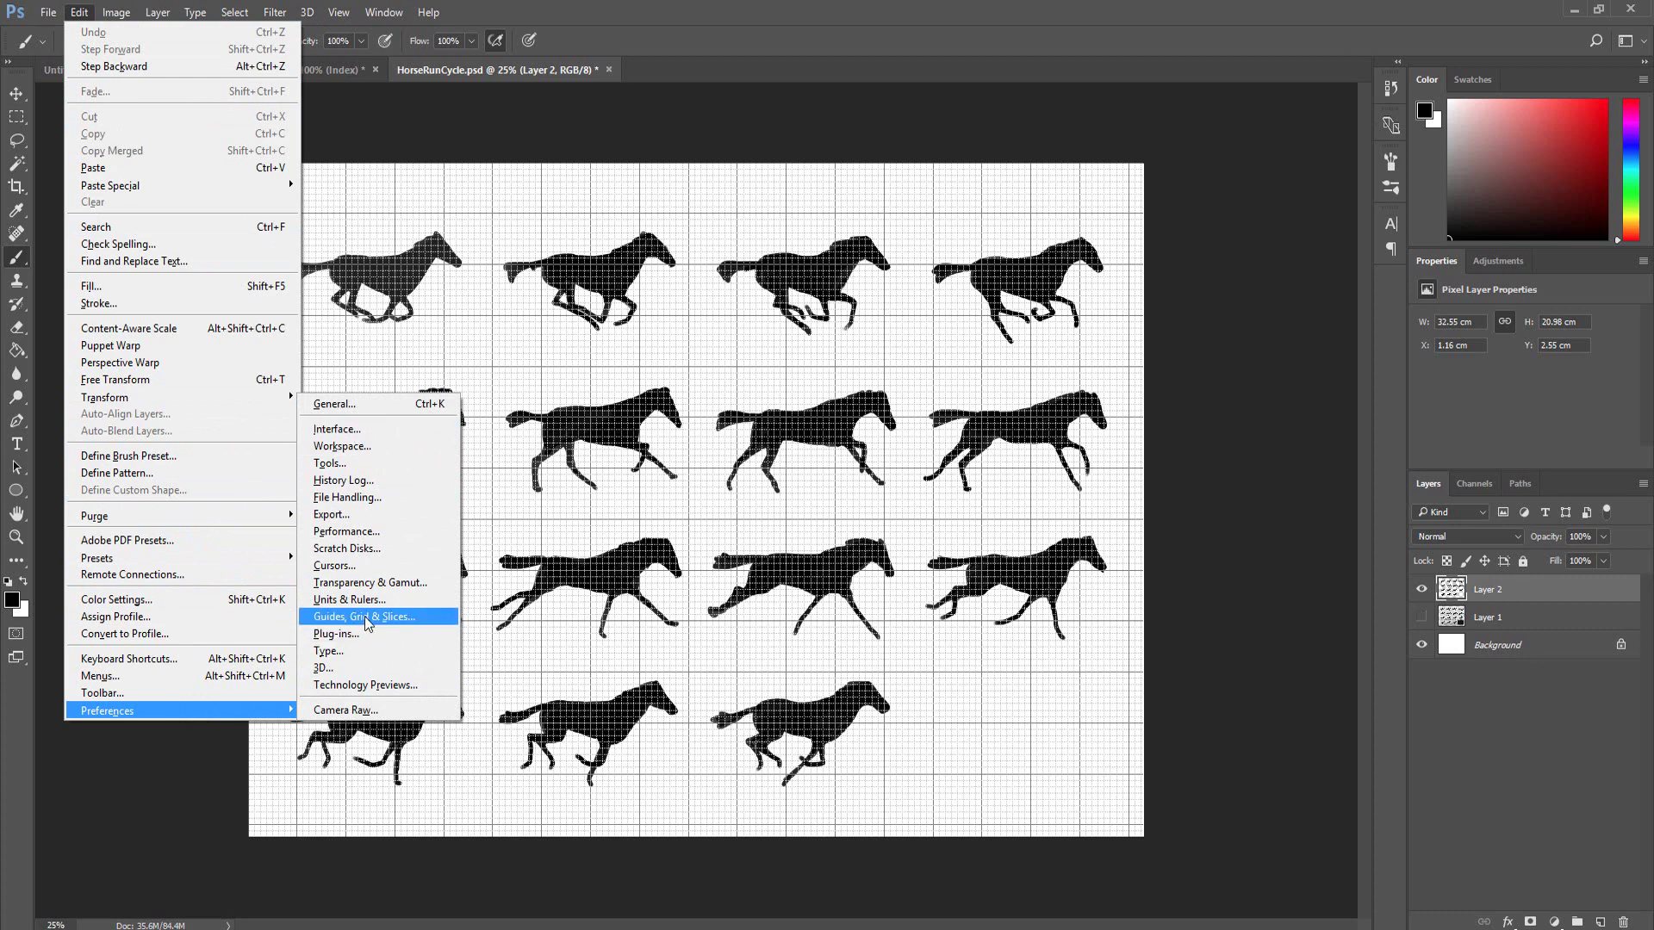
{"action": "left_click", "coordinate": [365, 617]}
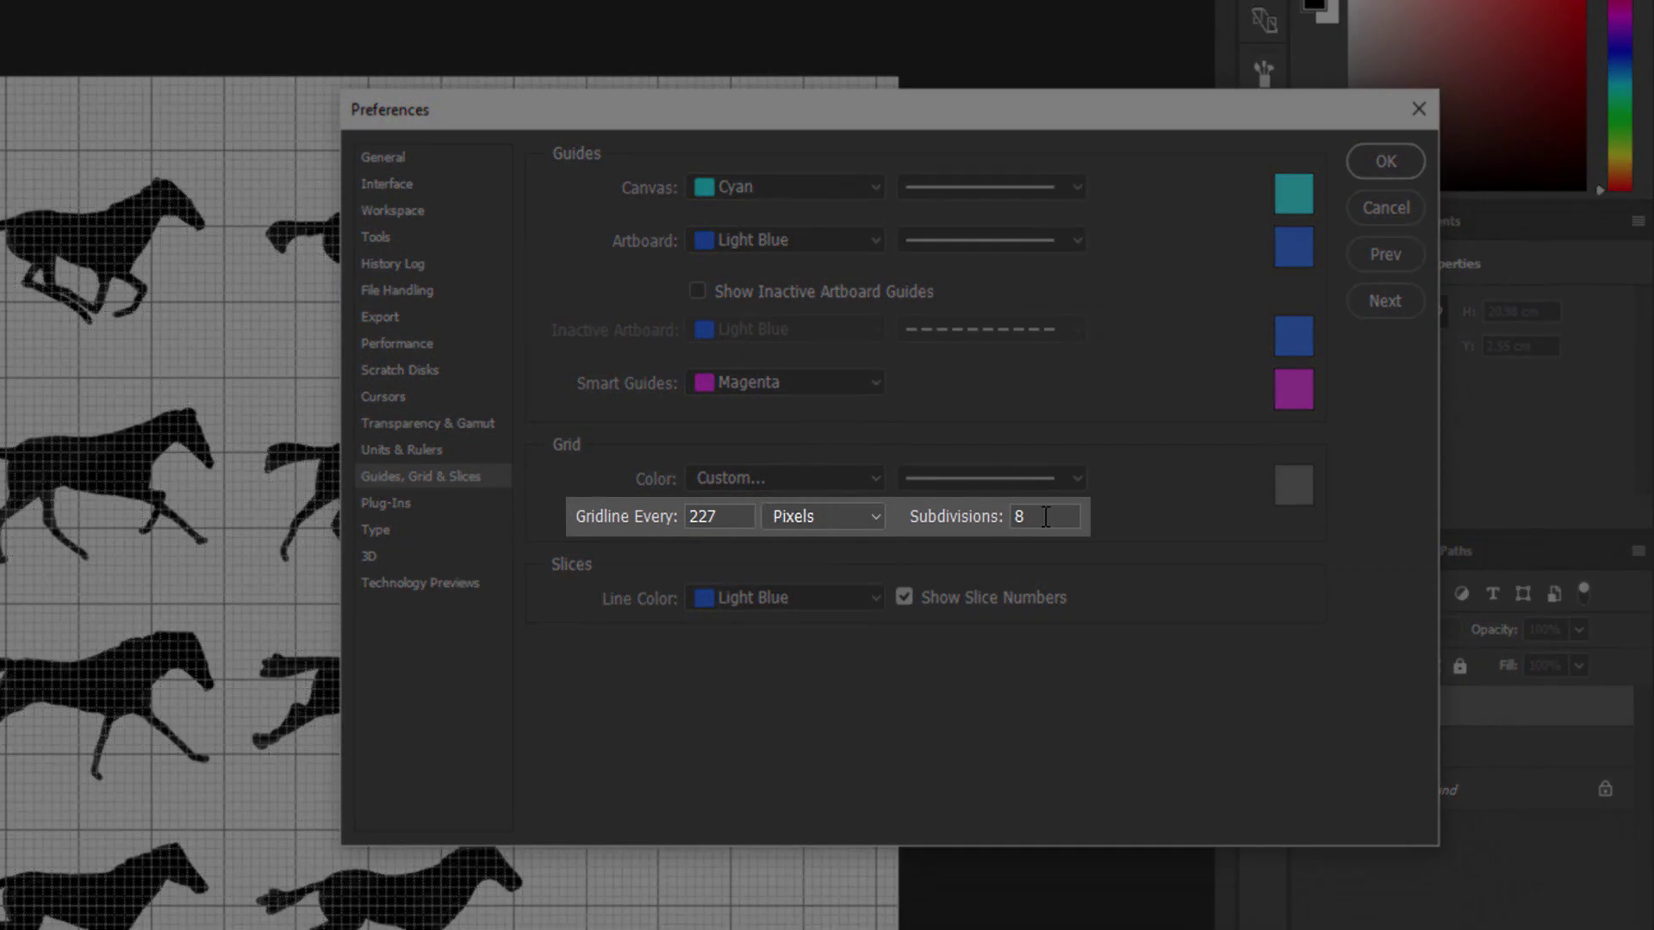
{"action": "type", "text": "1"}
{"action": "key", "text": "Return"}
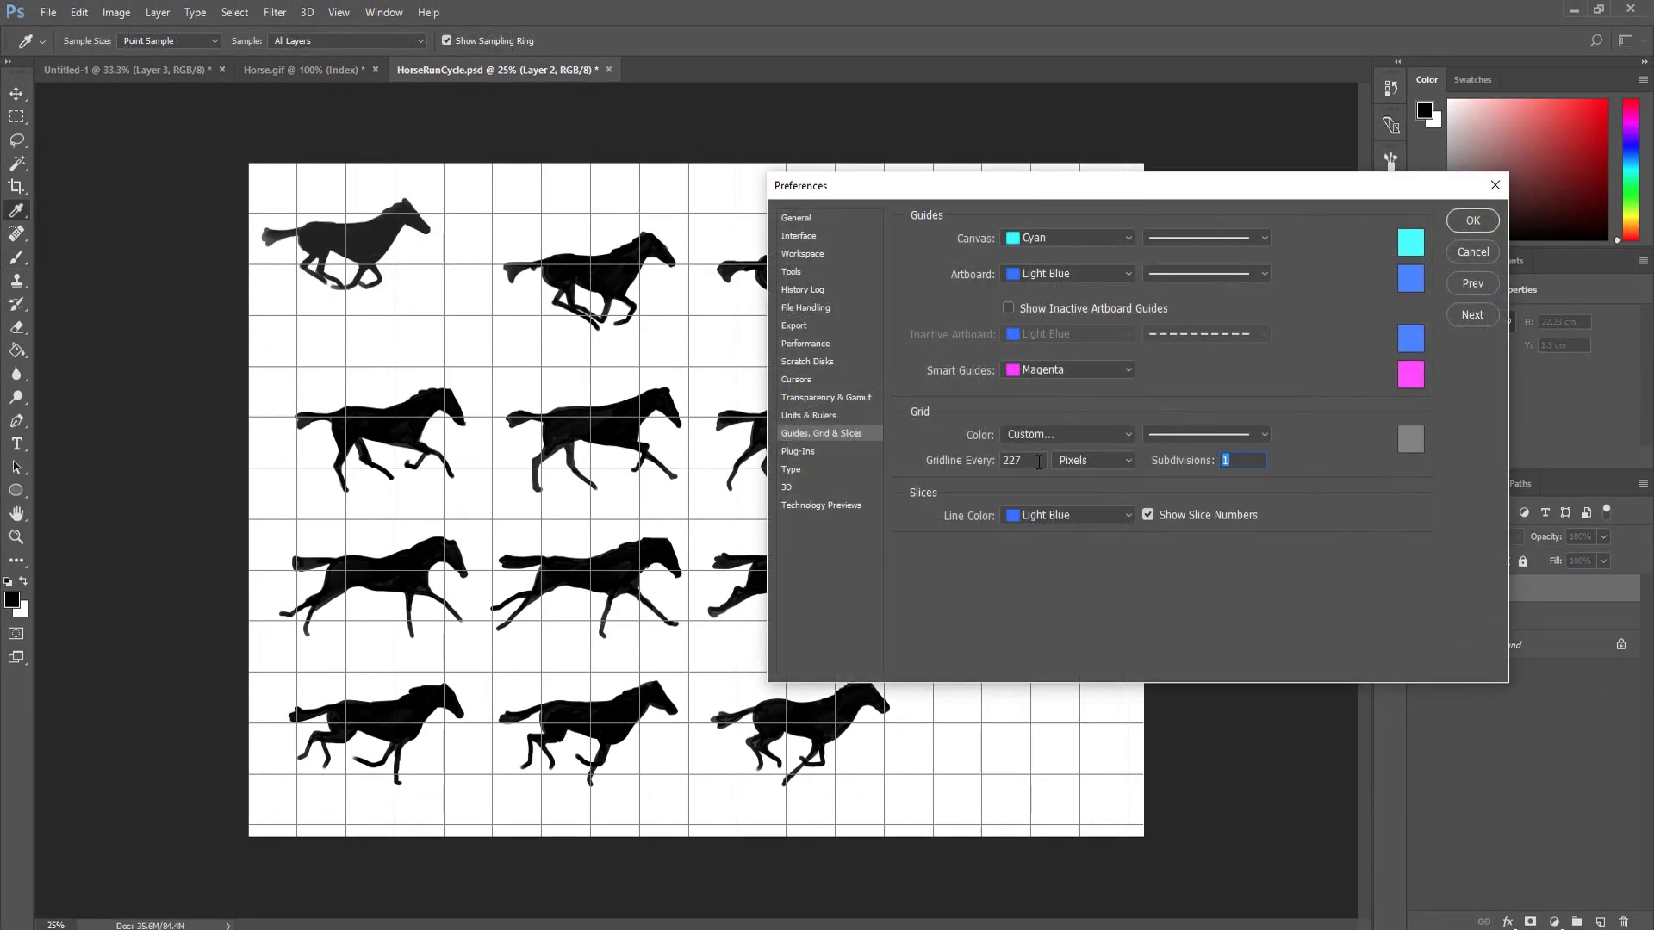
Step: Lasso the first horse and move it down 1.22 cm into its grid cell
{"action": "left_click", "coordinate": [1092, 460]}
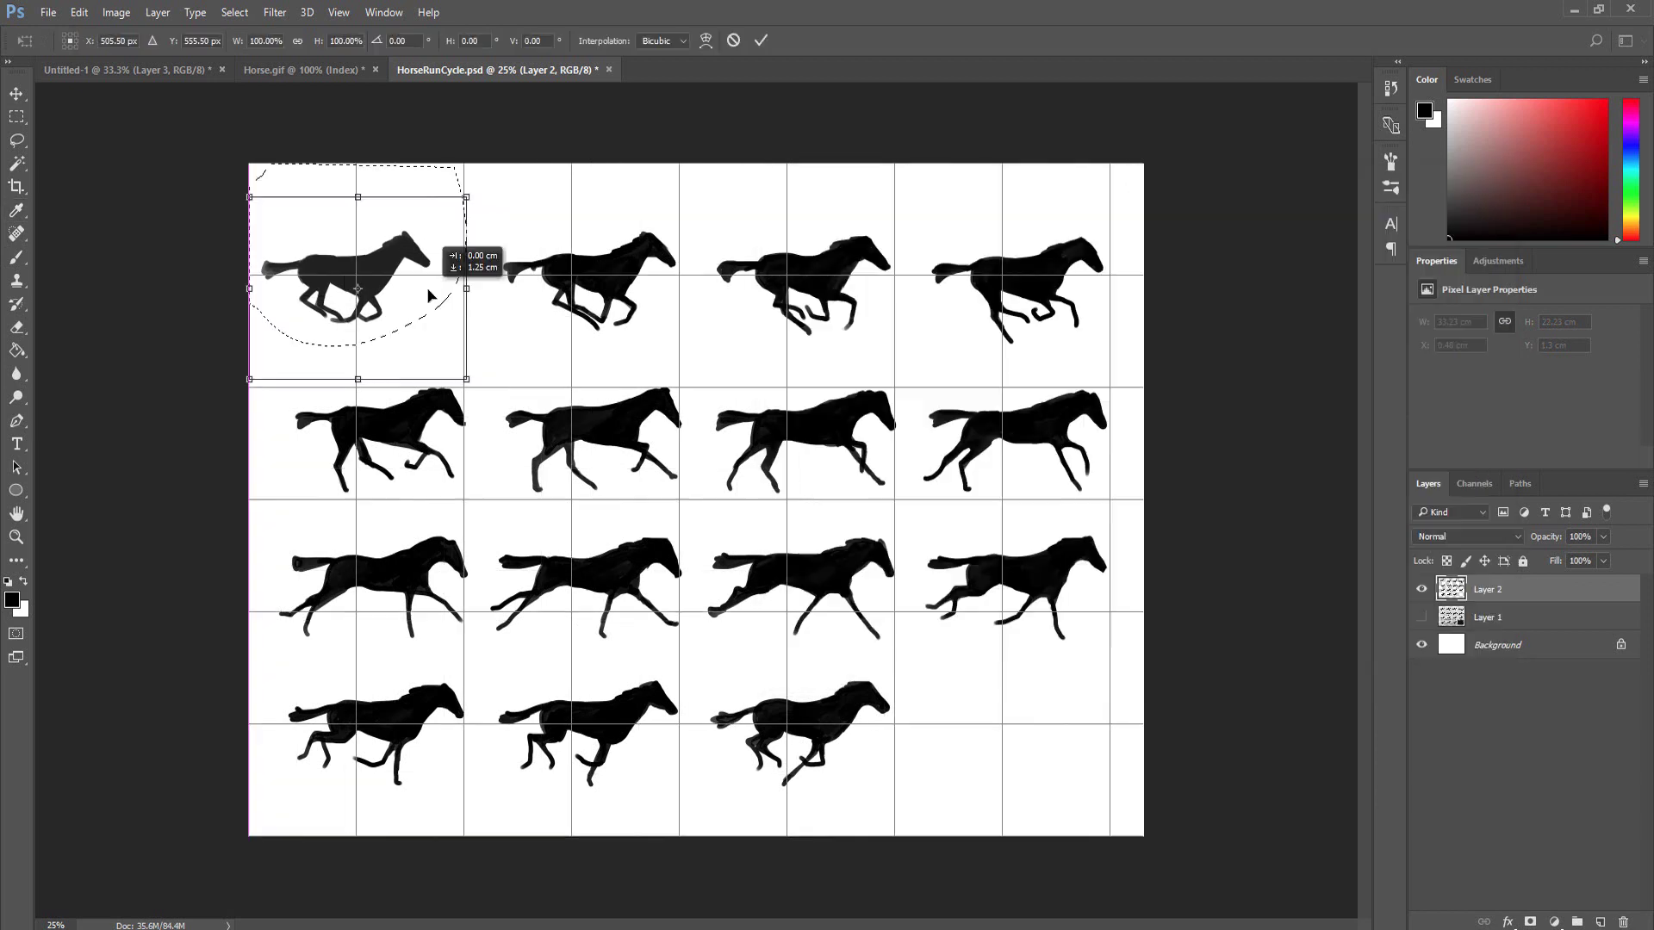
{"action": "left_click_drag", "start_coordinate": [430, 267], "coordinate": [438, 297]}
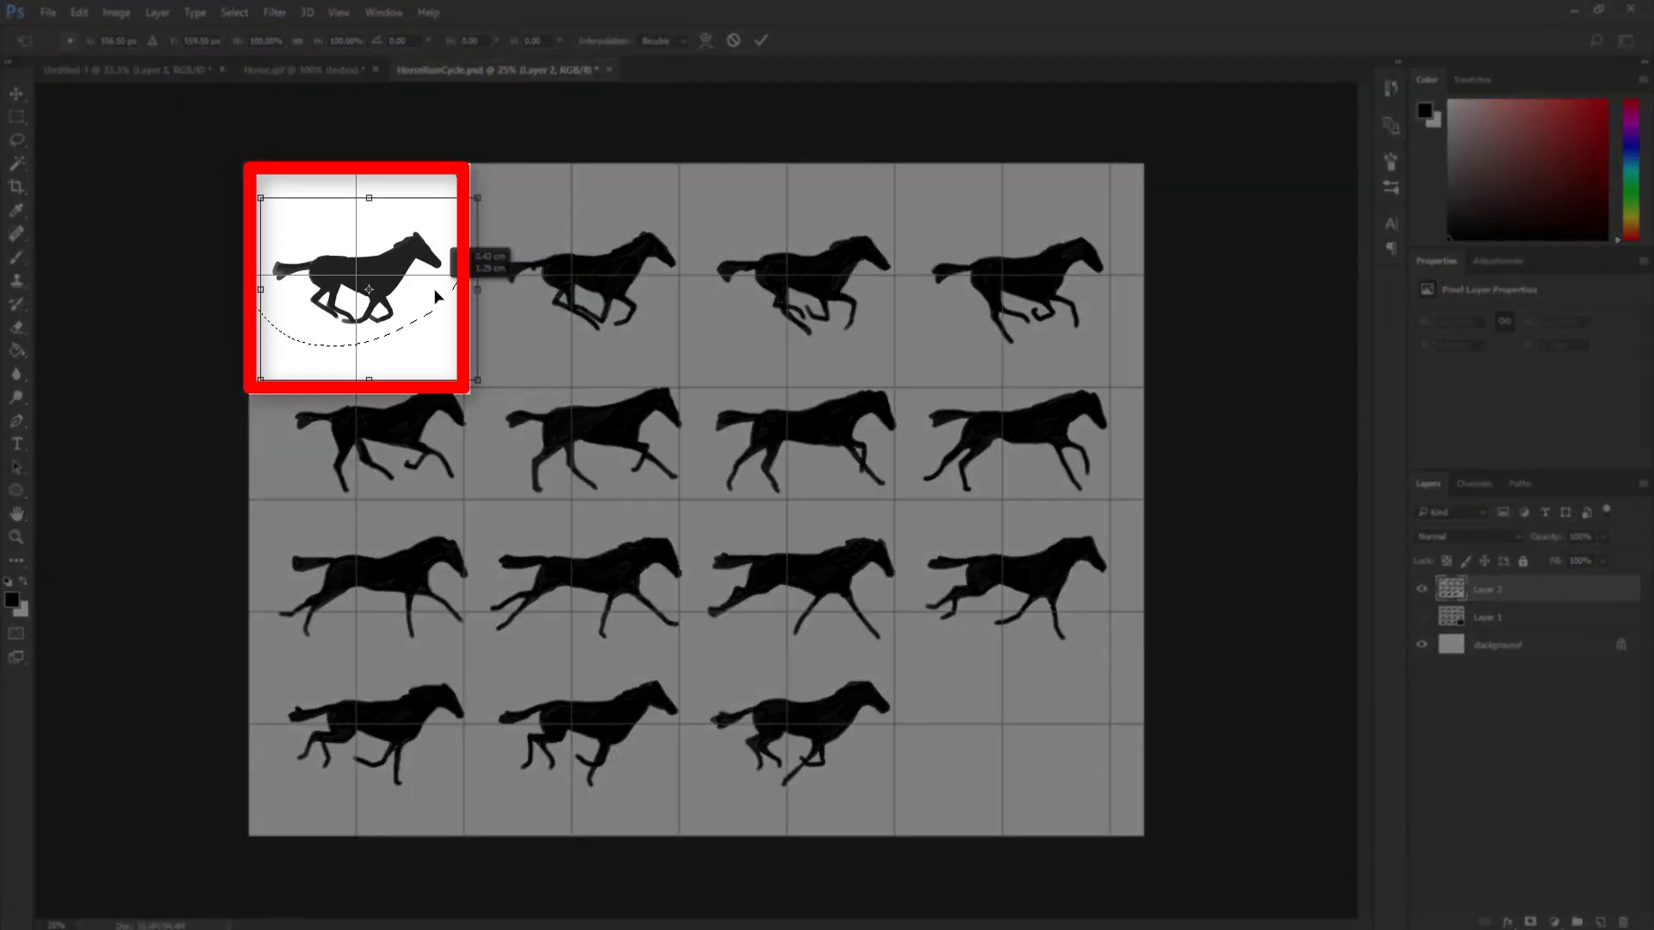
{"action": "left_click_drag", "start_coordinate": [437, 296], "coordinate": [436, 303]}
{"action": "key", "text": "Return"}
{"action": "key", "text": "l"}
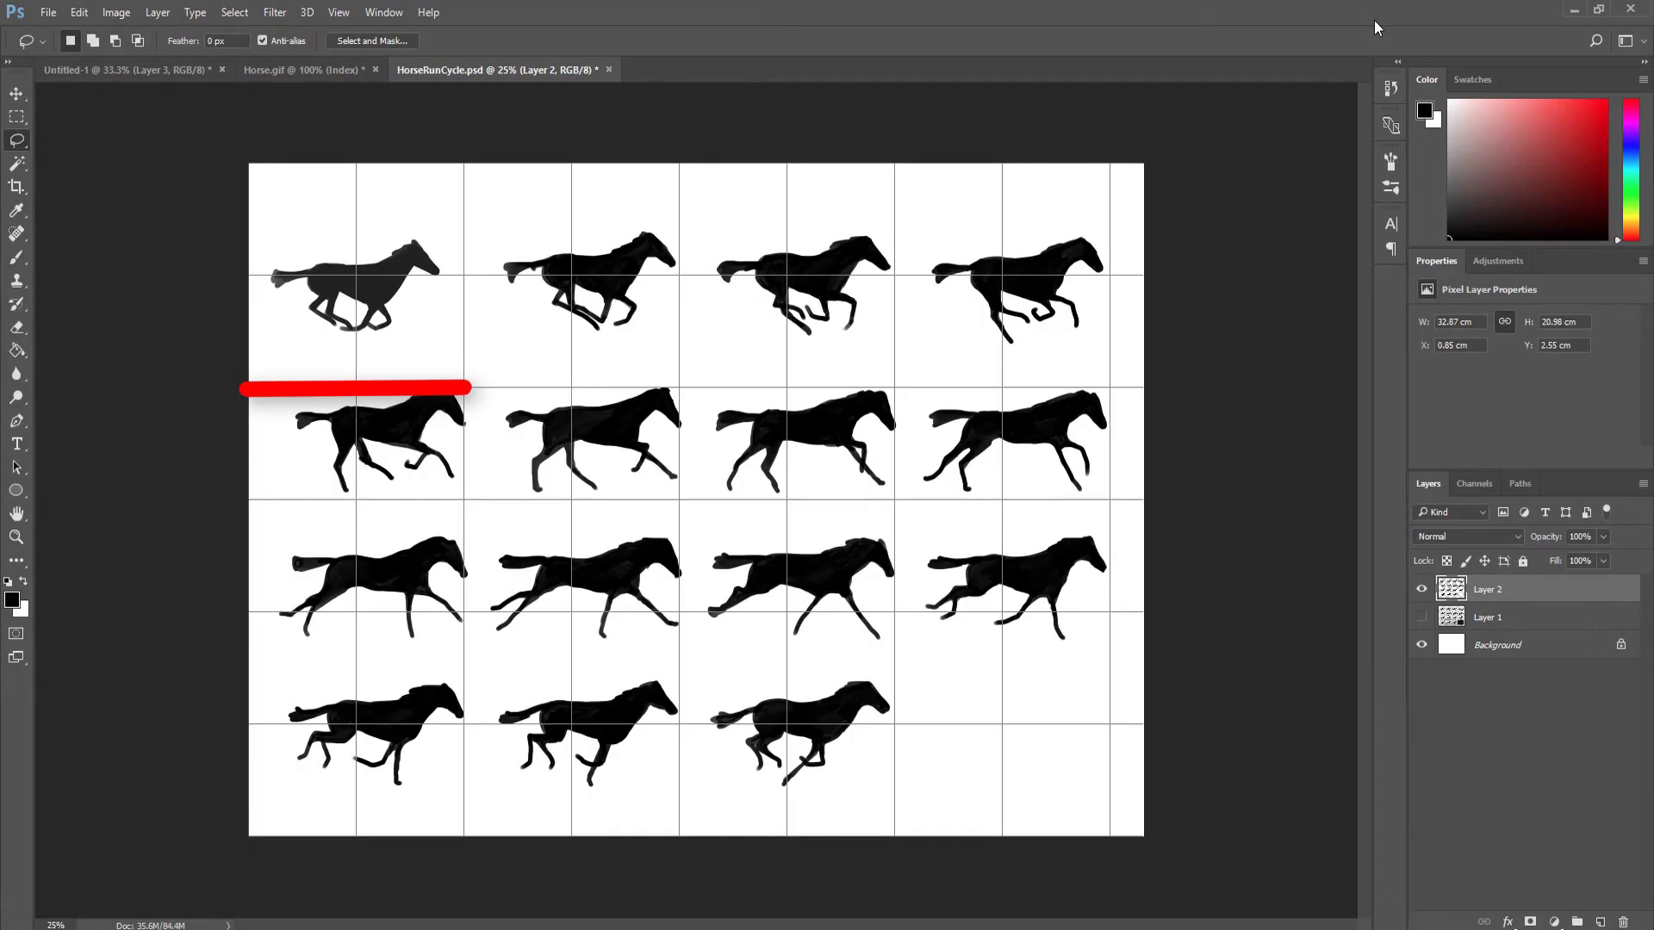
{"action": "mouse_move", "coordinate": [315, 151]}
{"action": "left_mouse_down"}
{"action": "mouse_move", "coordinate": [321, 347]}
{"action": "mouse_move", "coordinate": [469, 211]}
{"action": "left_mouse_up"}
{"action": "key", "text": "ctrl+t"}
{"action": "left_click_drag", "start_coordinate": [430, 282], "coordinate": [440, 303]}
{"action": "key", "text": "Return"}
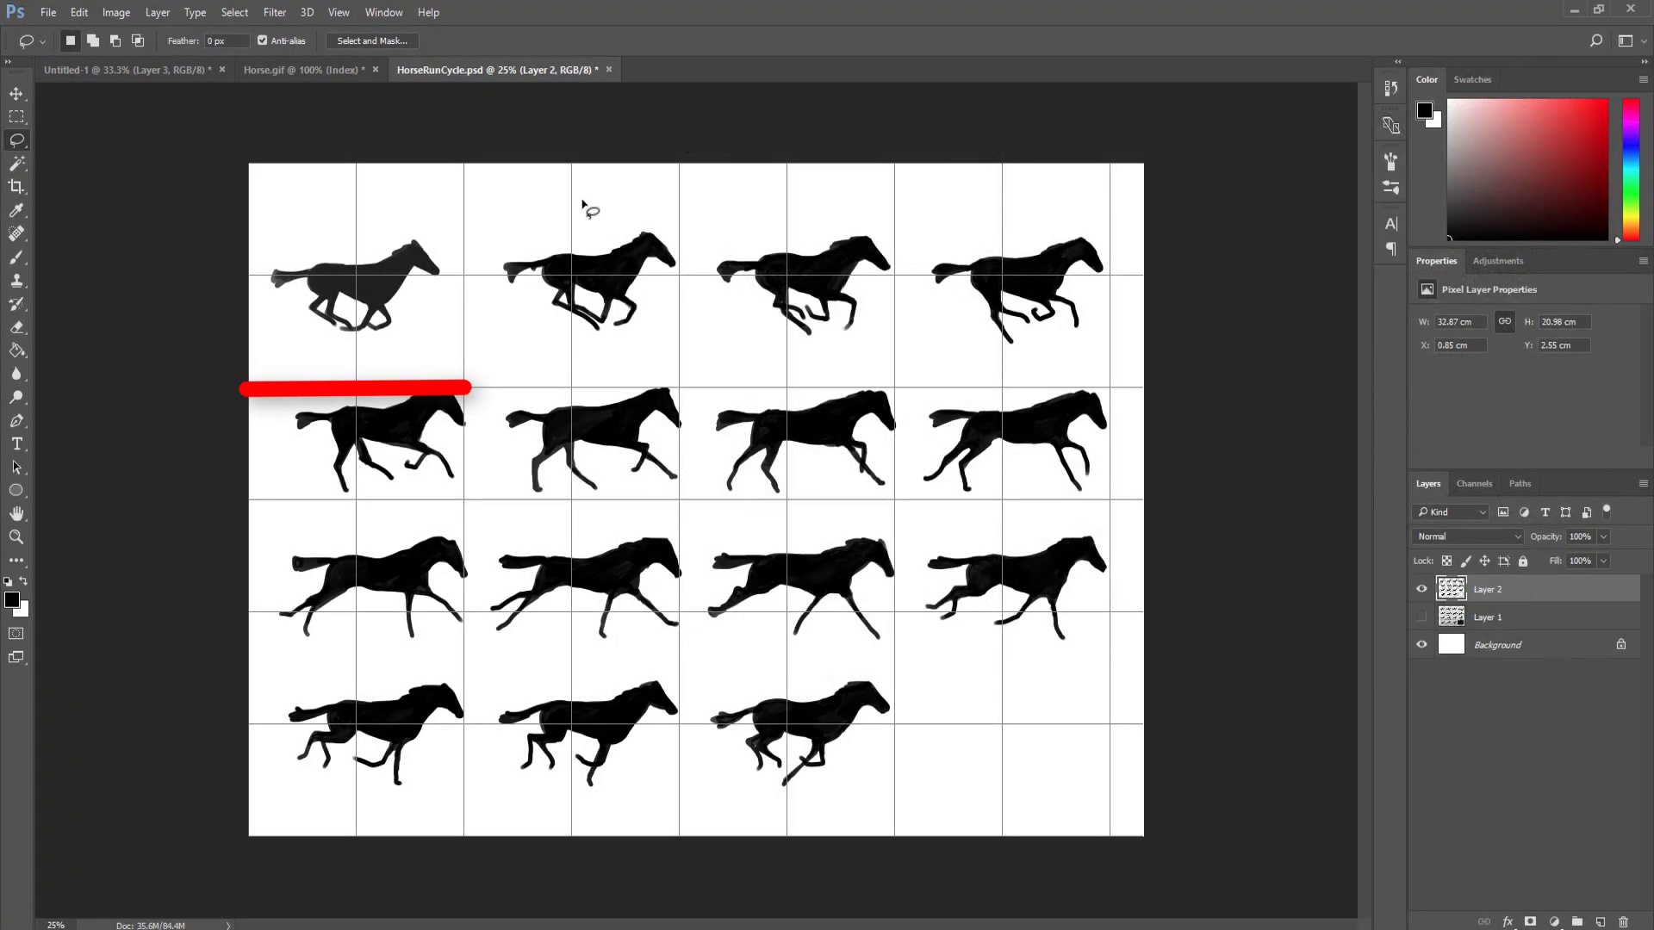
Step: Move the next horse into the second grid cell, using the fine grid for alignment
{"action": "key", "text": "ctrl+t"}
{"action": "left_click_drag", "start_coordinate": [431, 288], "coordinate": [649, 338]}
{"action": "key", "text": "ctrl+apostrophe"}
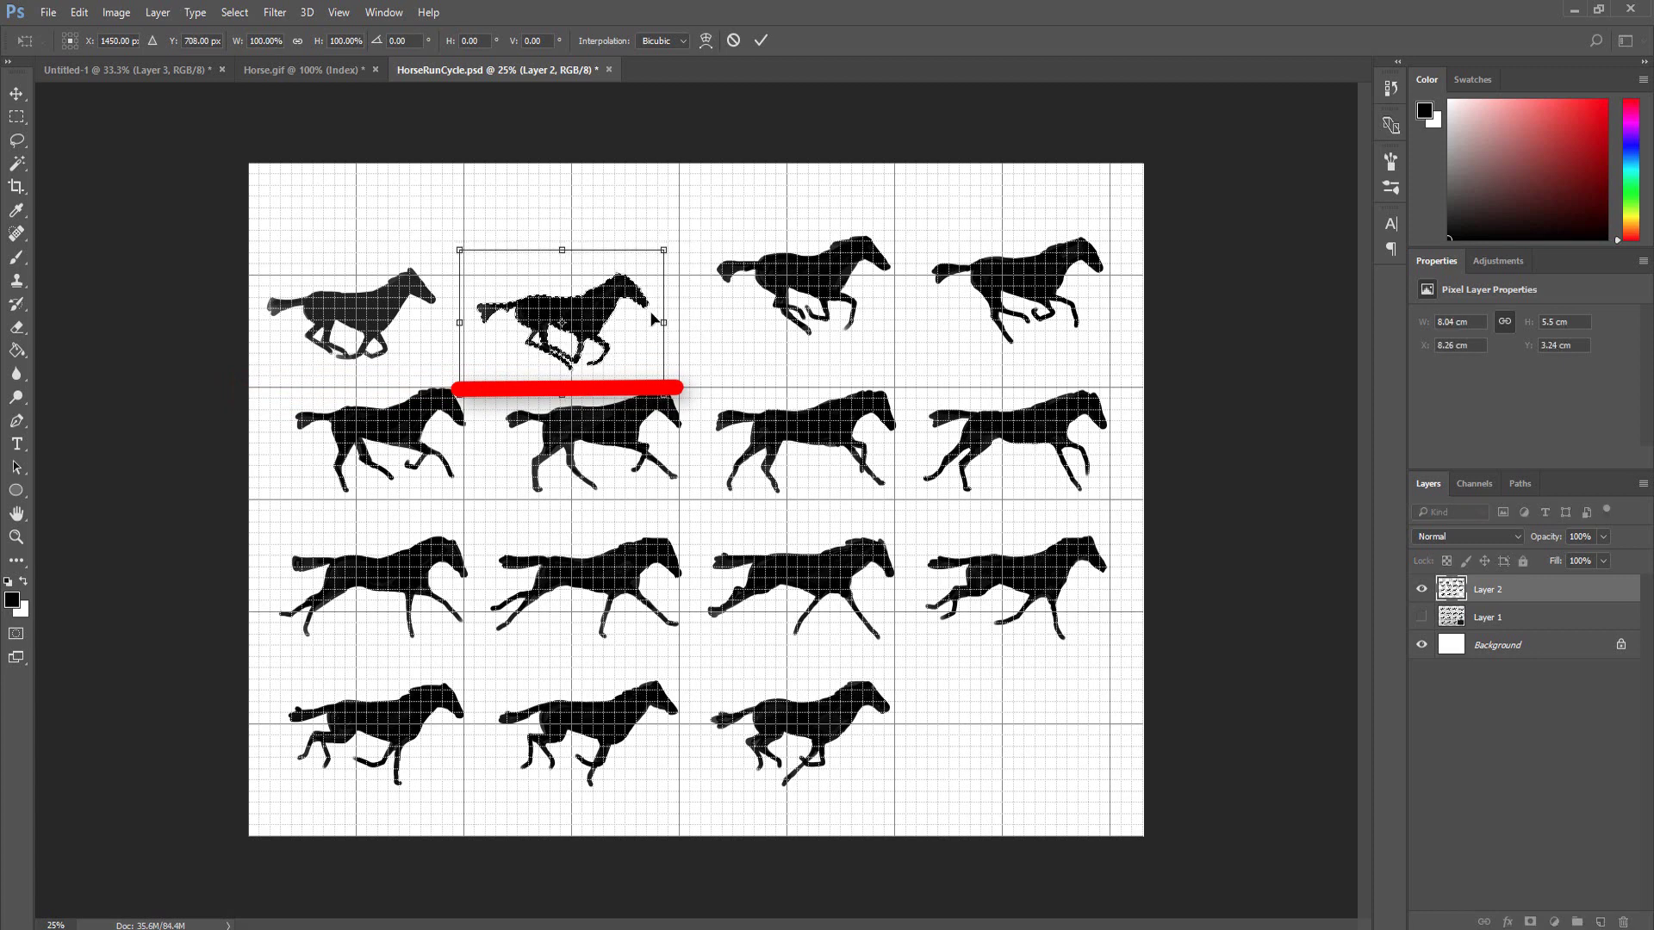
{"action": "key", "text": "Return"}
{"action": "key", "text": "l"}
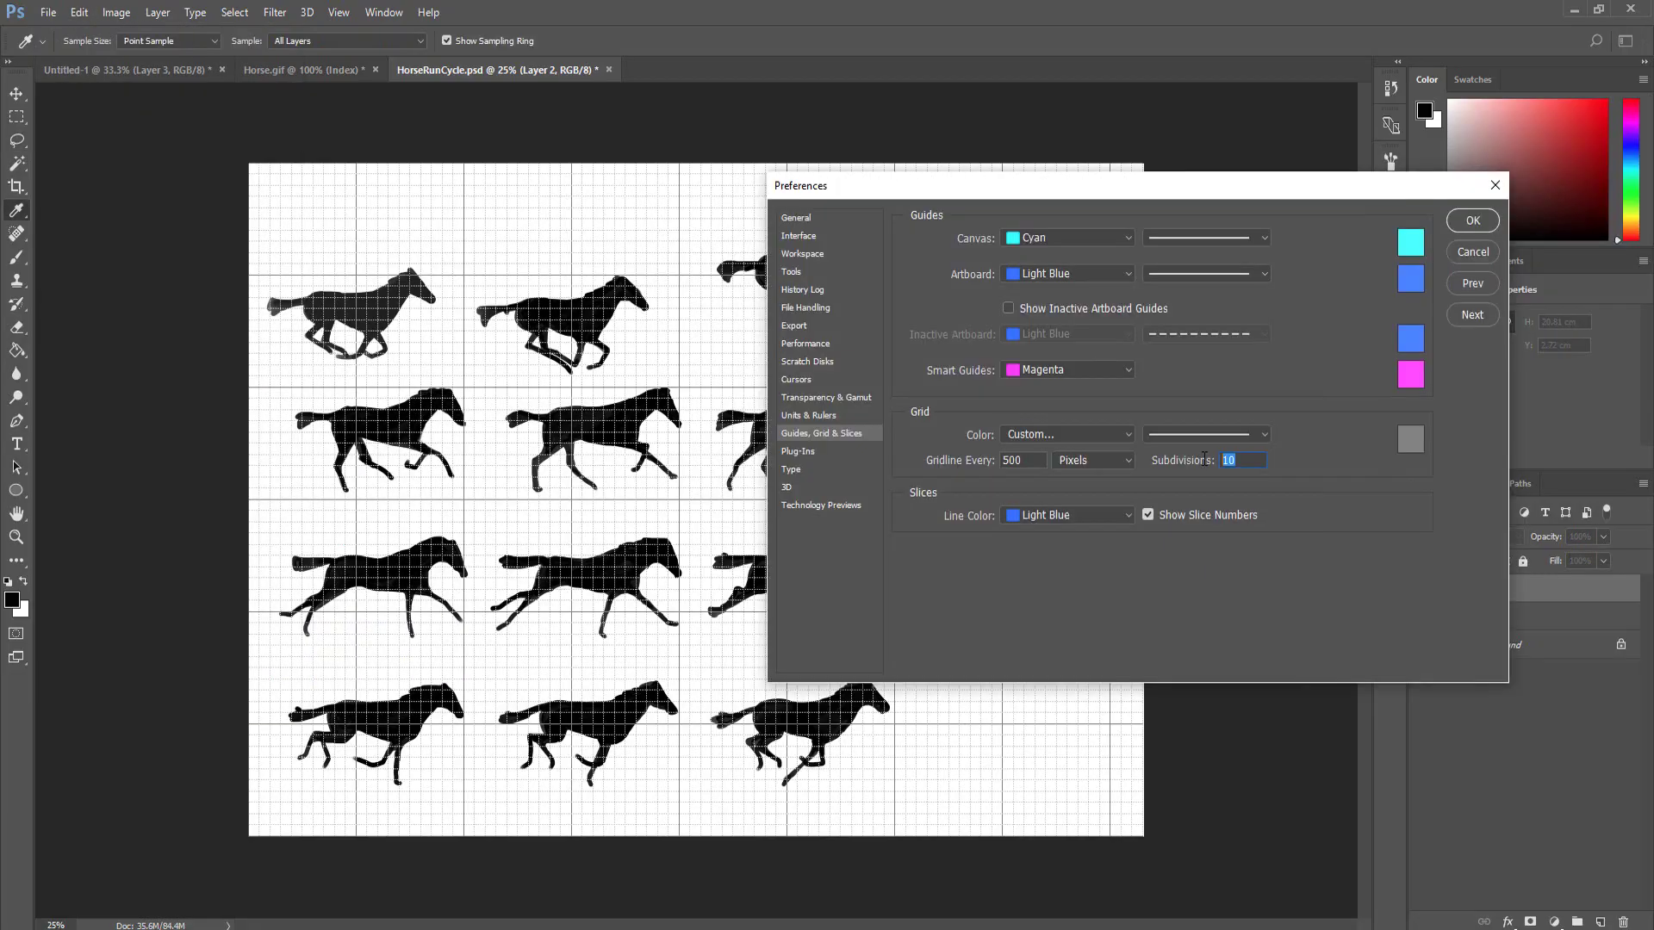
{"action": "key", "text": "Return"}
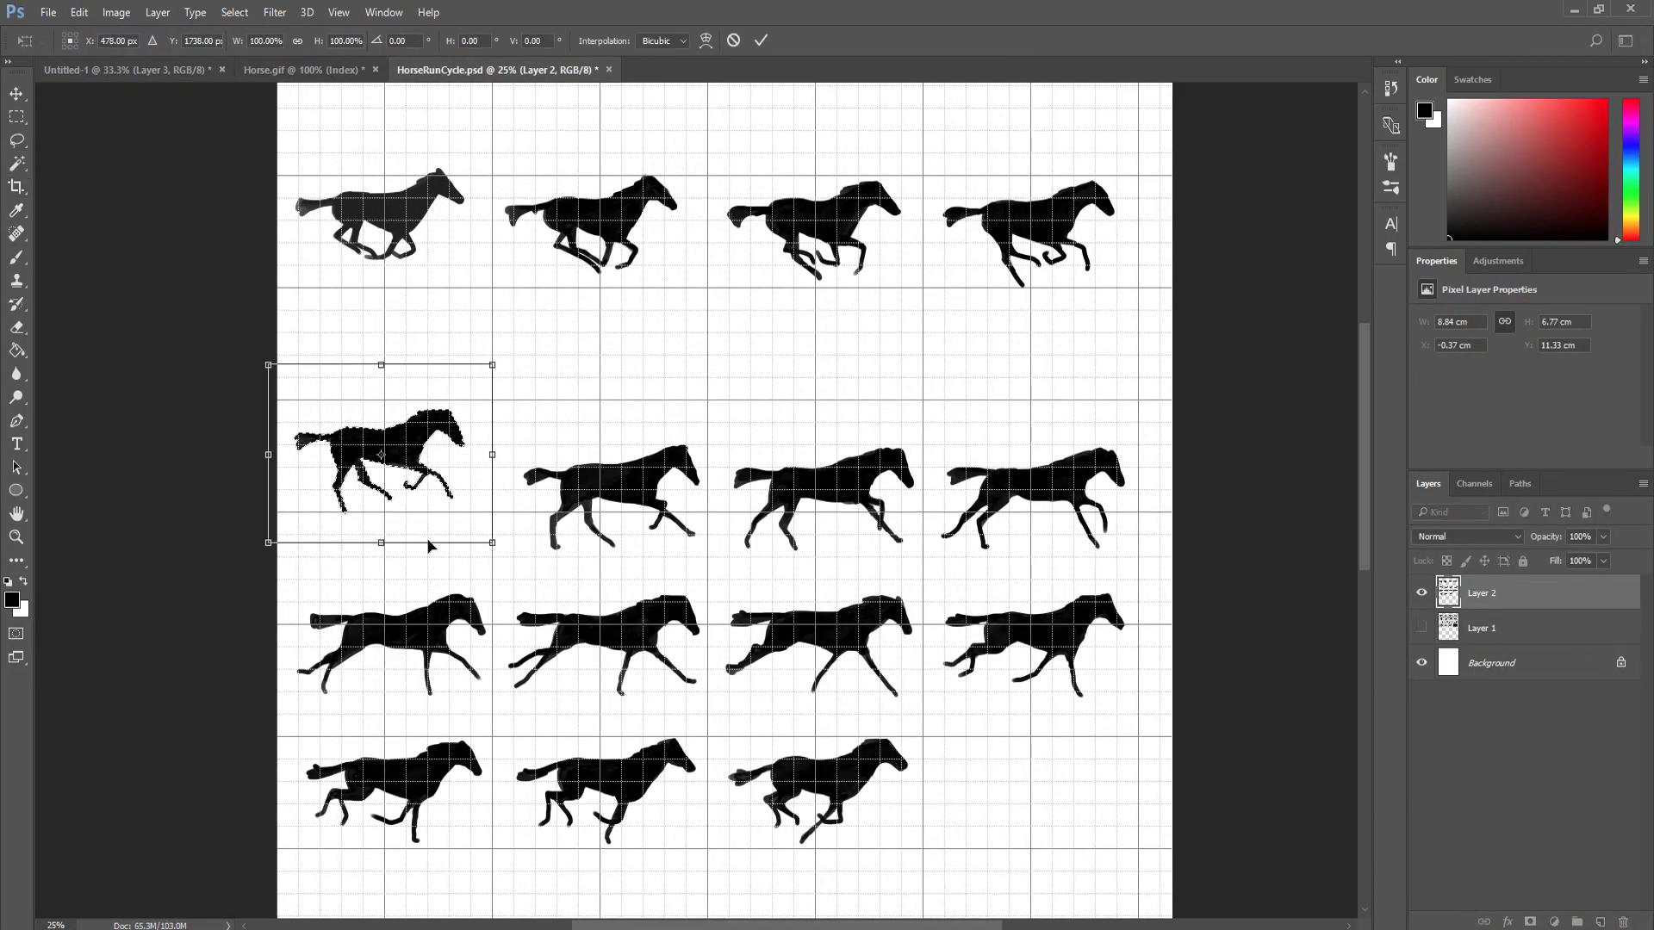
Step: Shift the second, third and fourth row-two horses into their grid cells
{"action": "left_click_drag", "start_coordinate": [455, 480], "coordinate": [678, 497]}
{"action": "key", "text": "Return"}
{"action": "left_click_drag", "start_coordinate": [732, 405], "coordinate": [750, 579]}
{"action": "left_click_drag", "start_coordinate": [818, 482], "coordinate": [818, 456]}
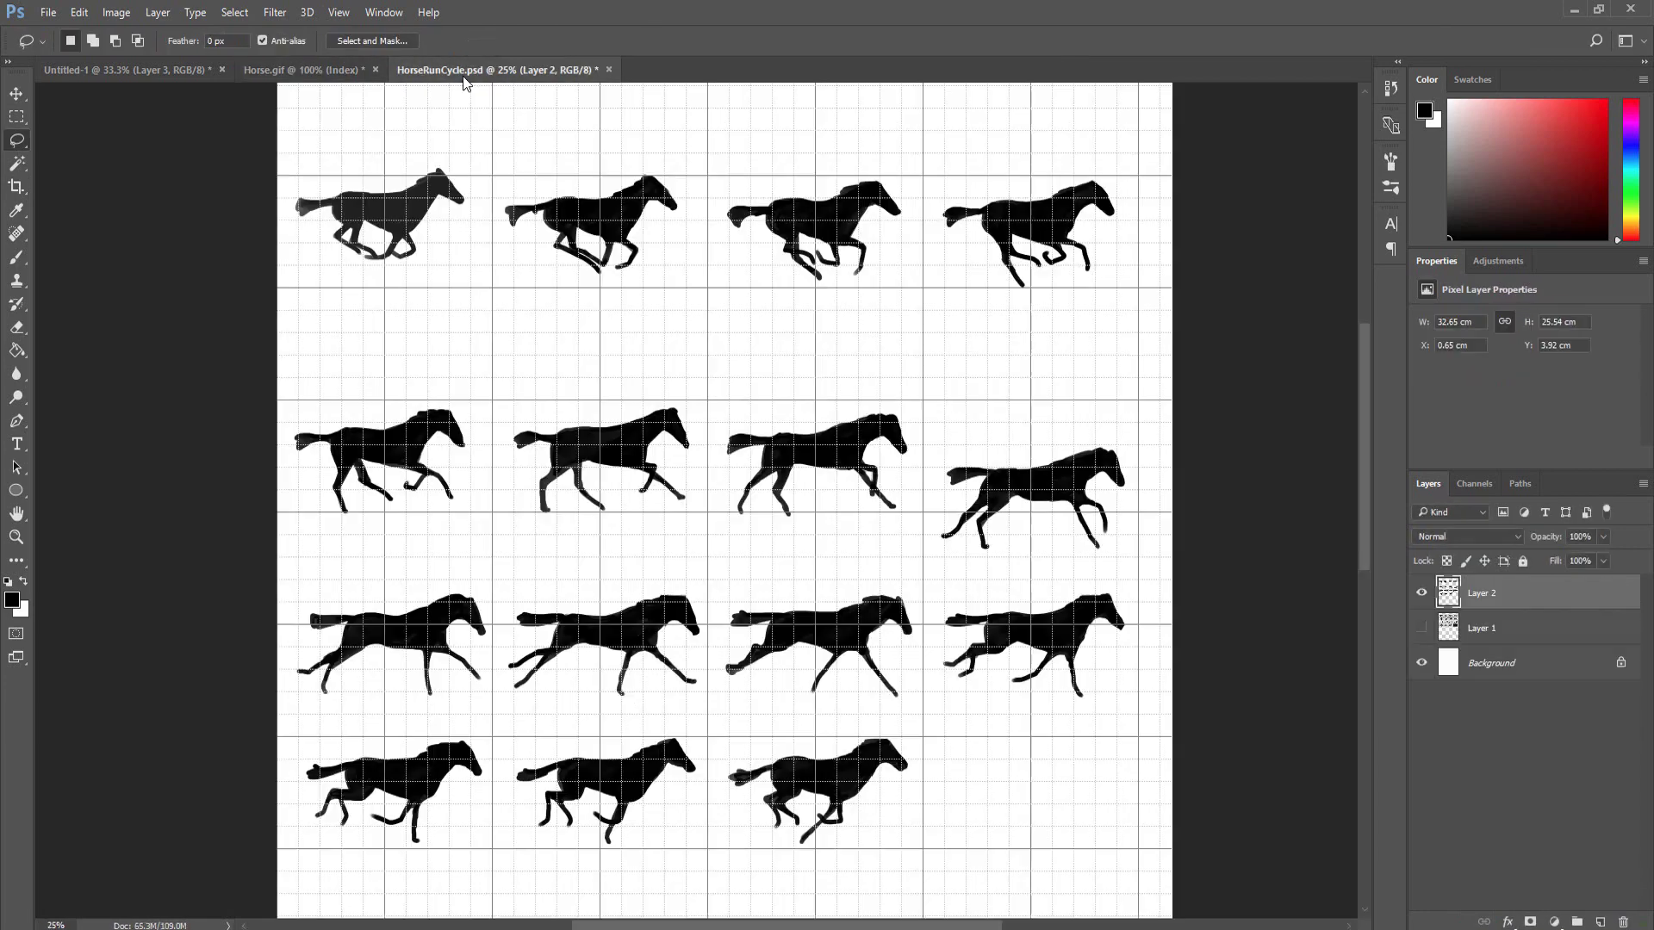
{"action": "key", "text": "ctrl+t"}
{"action": "key", "text": "Return"}
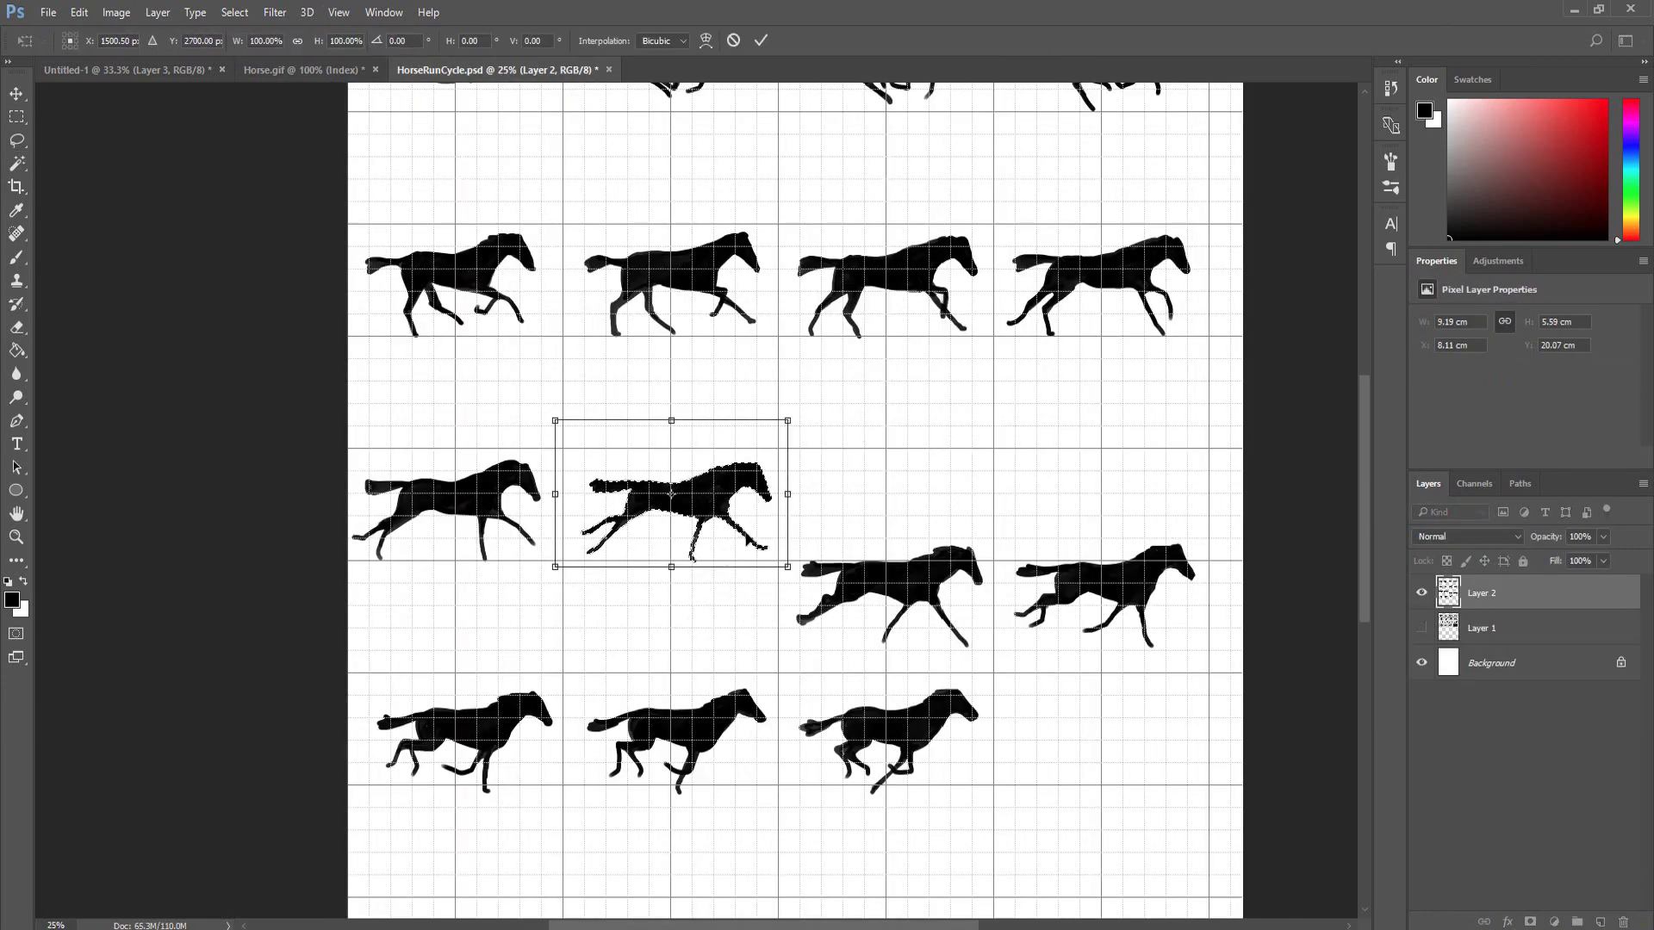
{"action": "left_click_drag", "start_coordinate": [664, 500], "coordinate": [647, 515]}
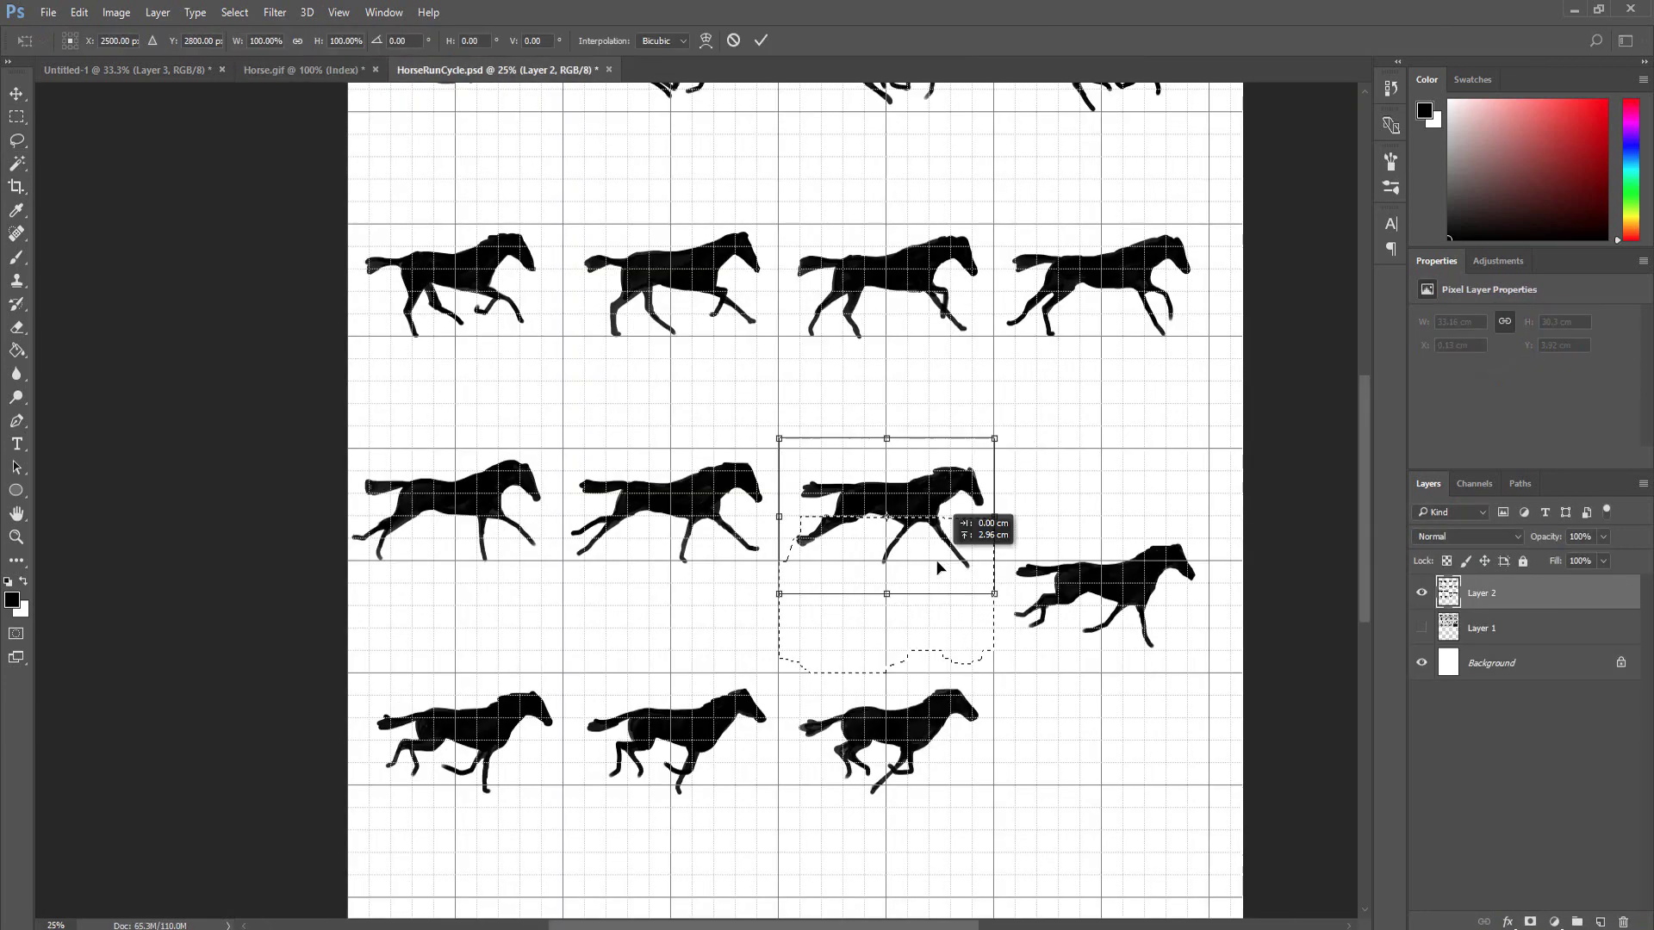
Step: Commit the last horse's placement, hide the white Background layer, and export the sheet as PNG
{"action": "key", "text": "Return"}
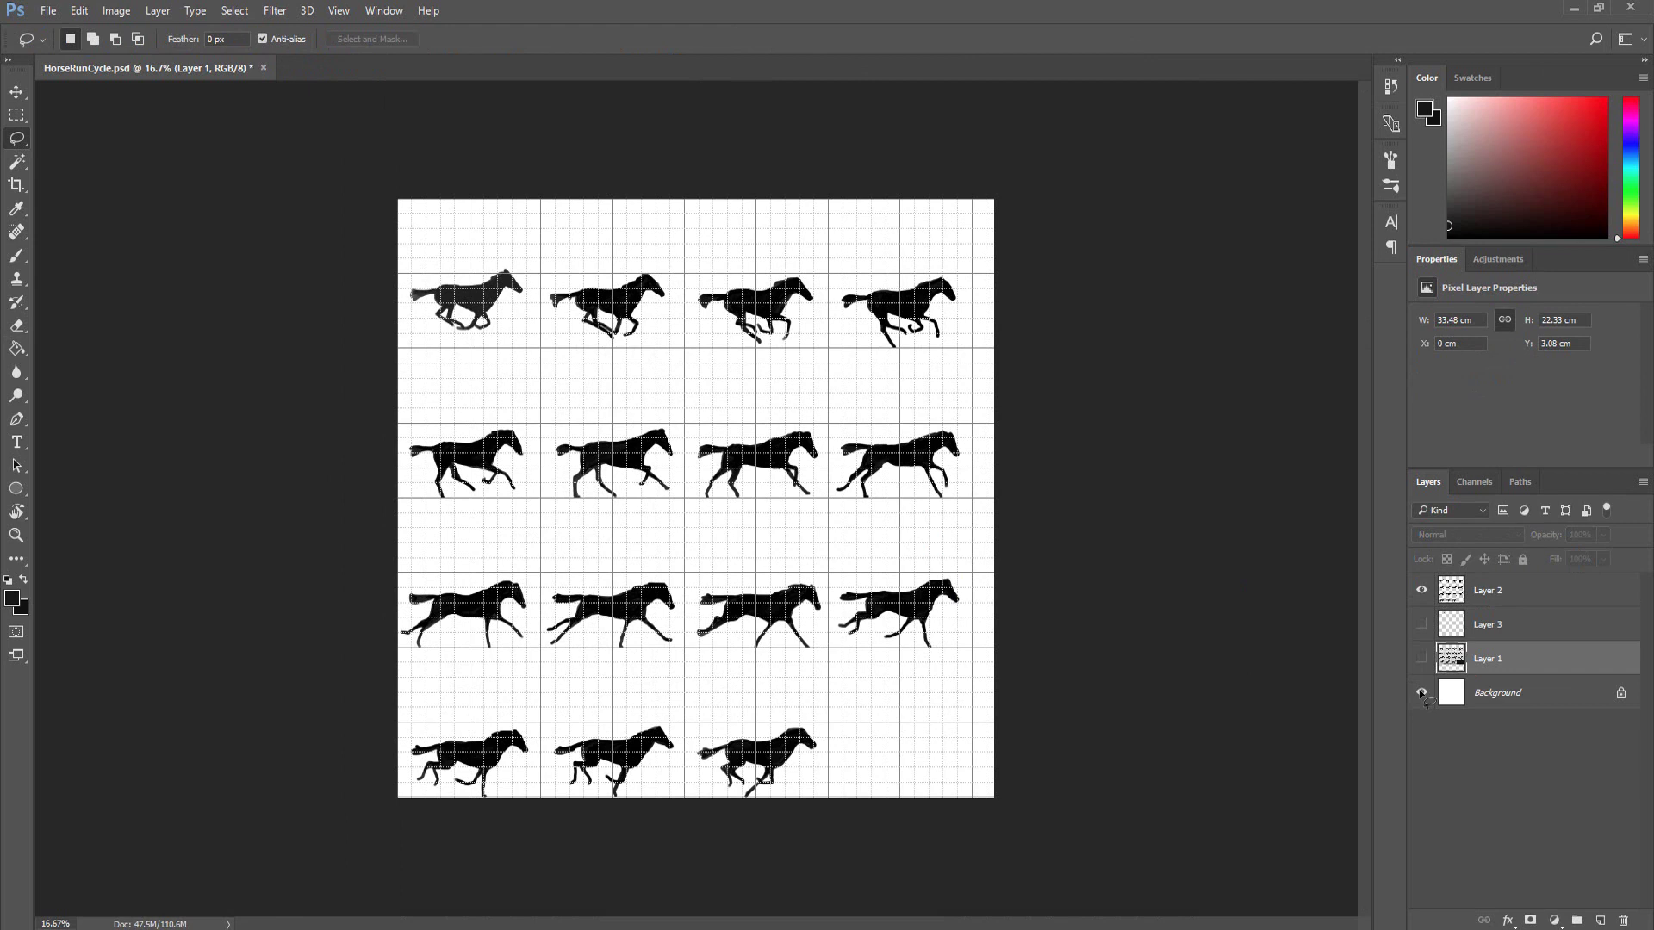
{"action": "left_click", "coordinate": [1421, 692]}
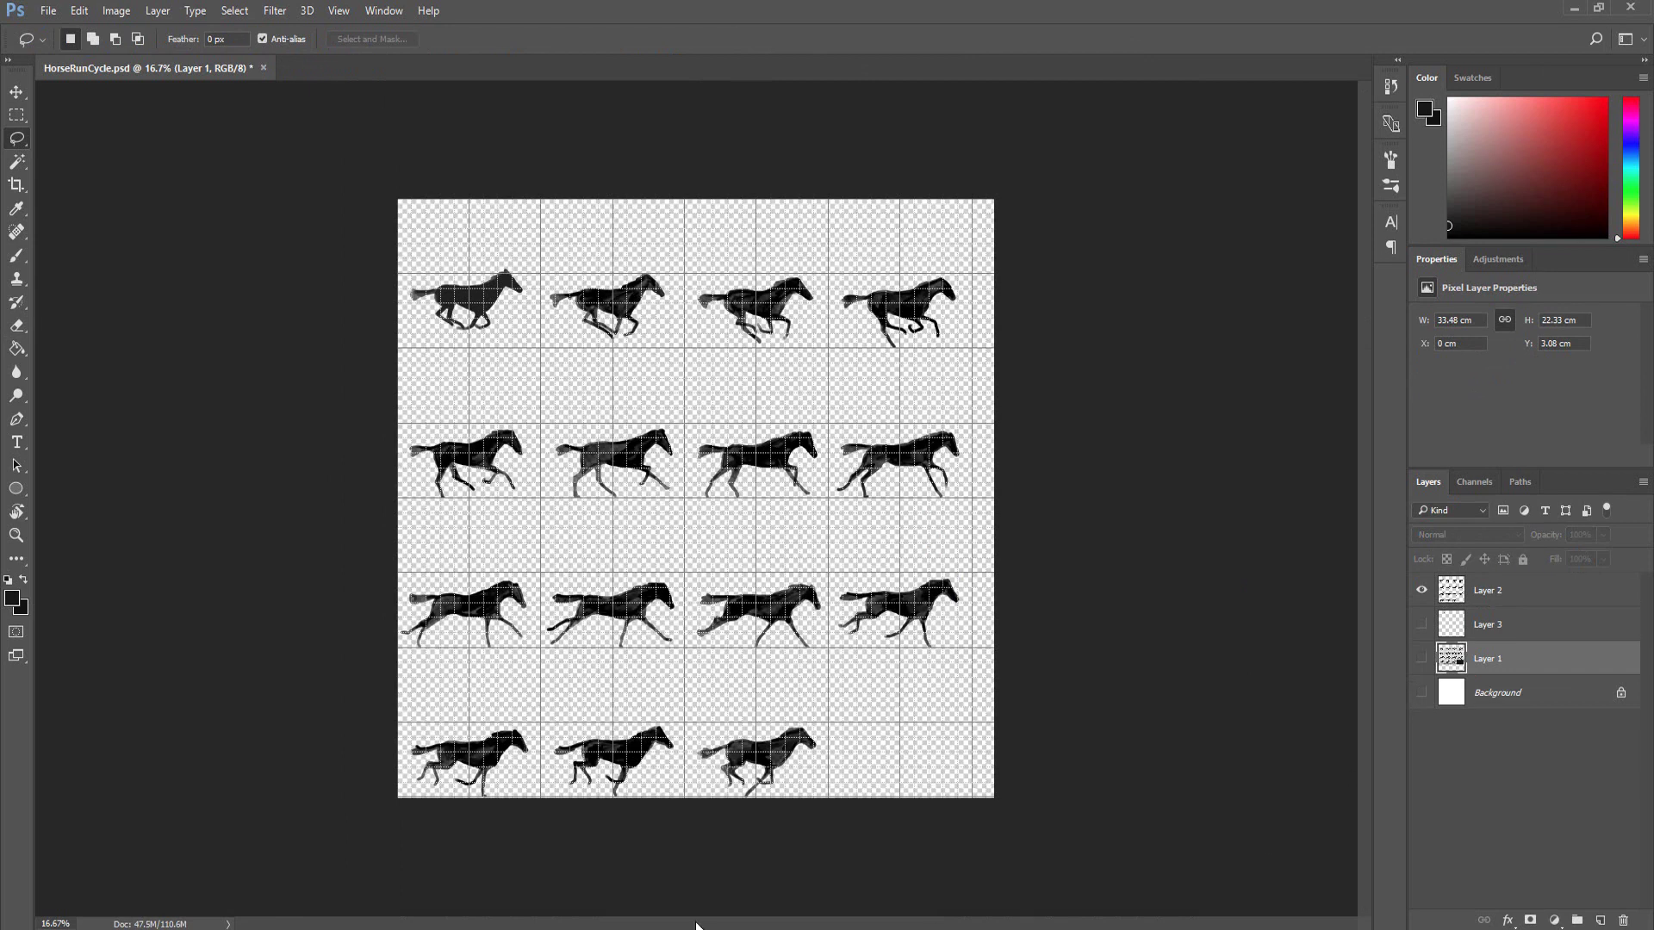
{"action": "left_click", "coordinate": [48, 11]}
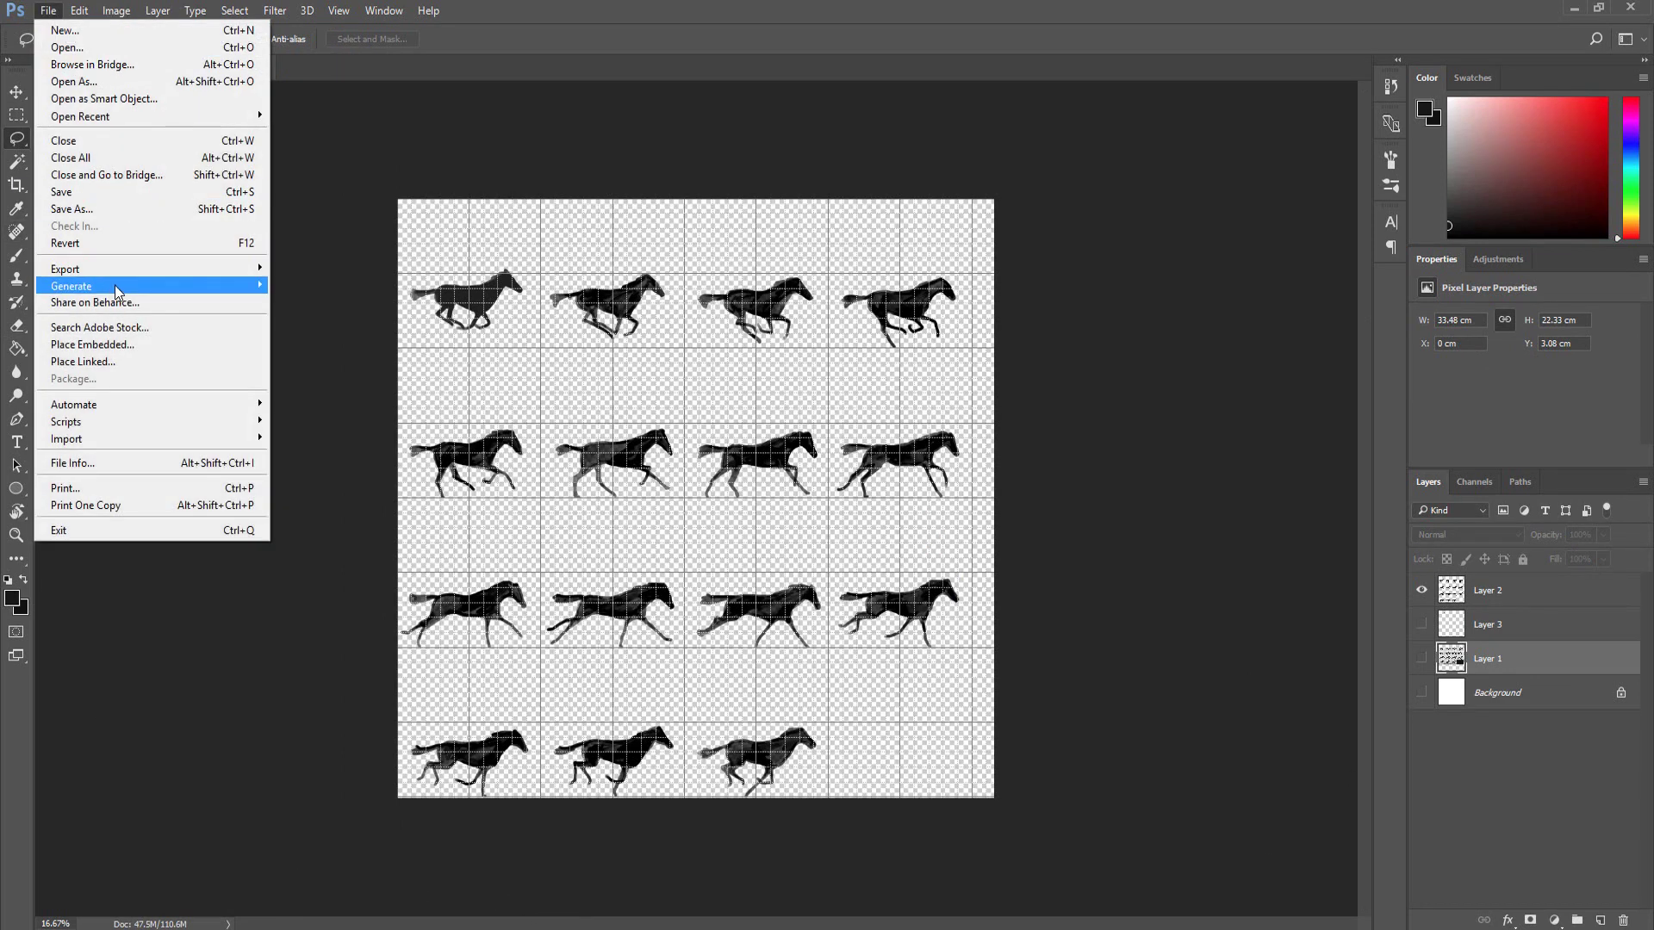
{"action": "mouse_move", "coordinate": [216, 268]}
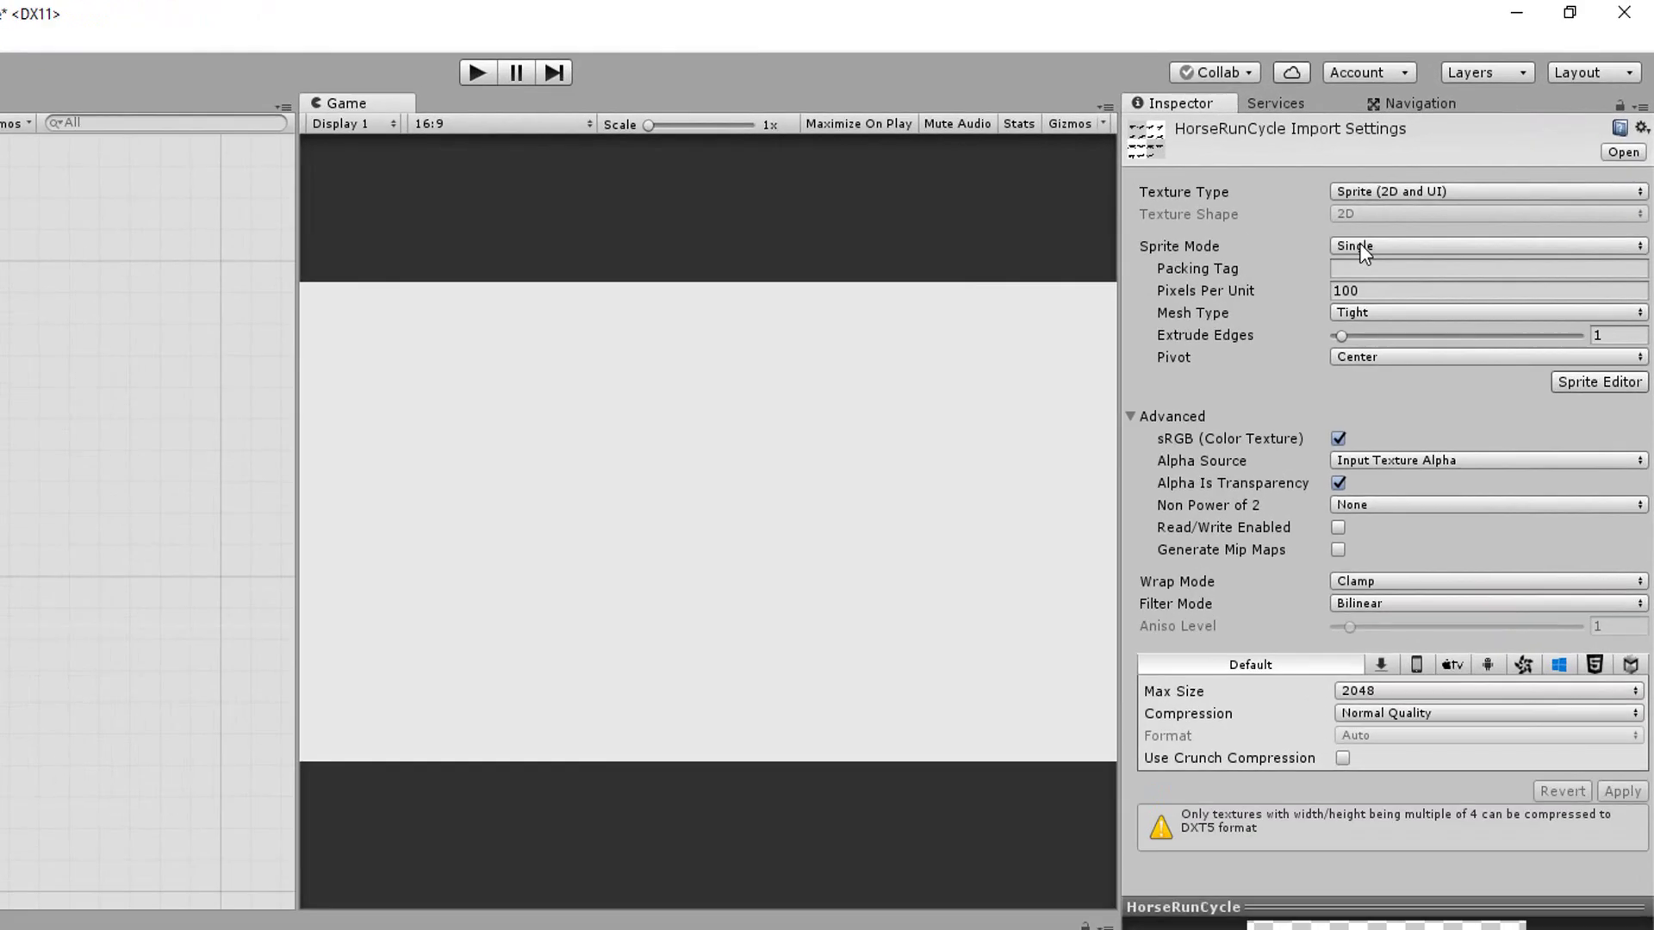
Step: Switch HorseRunCycle's Sprite Mode from Single to Multiple, apply it, and launch the Sprite Editor
{"action": "left_click", "coordinate": [1447, 178]}
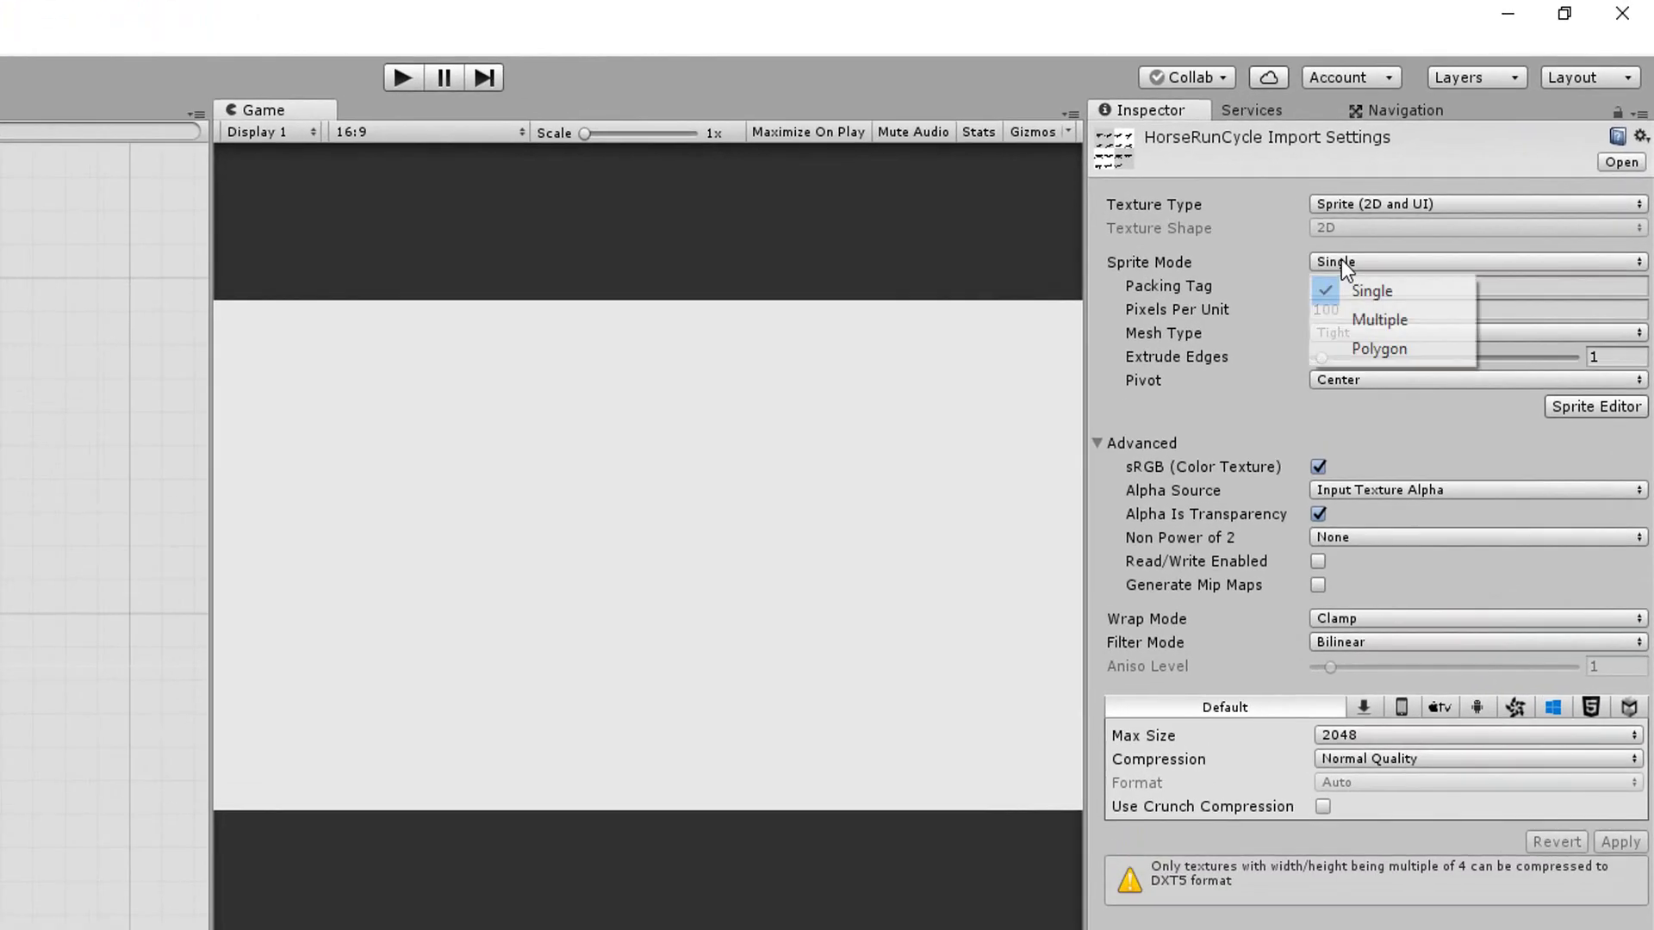
{"action": "left_click", "coordinate": [1378, 320]}
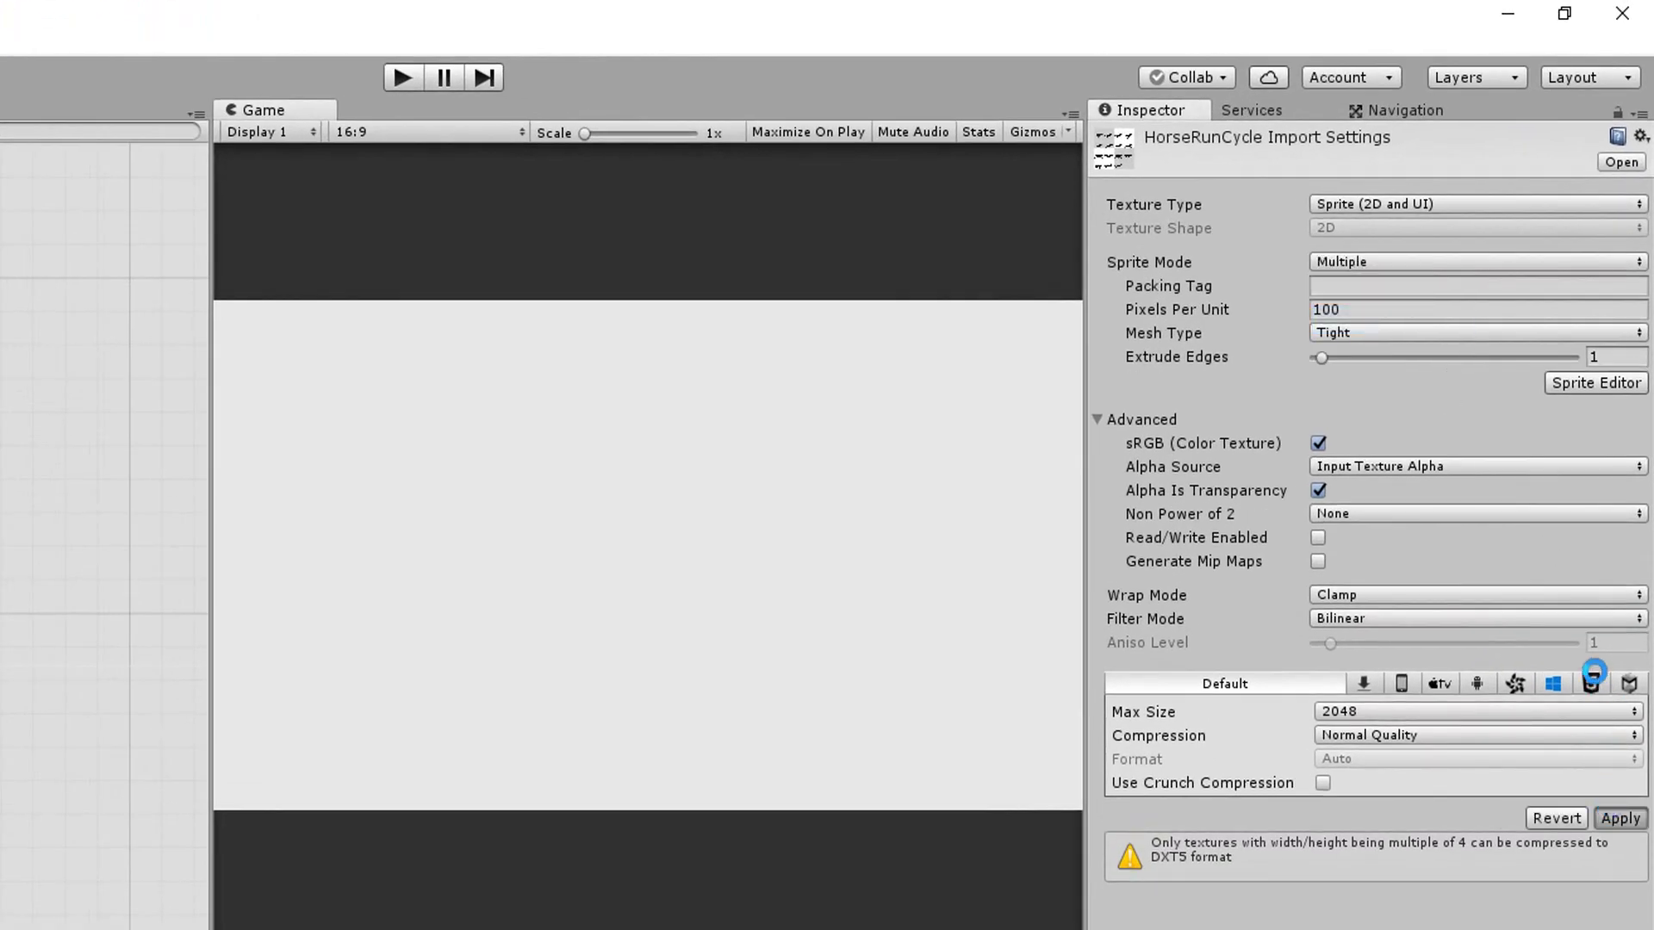
{"action": "left_click", "coordinate": [1619, 818]}
{"action": "left_click", "coordinate": [1576, 384]}
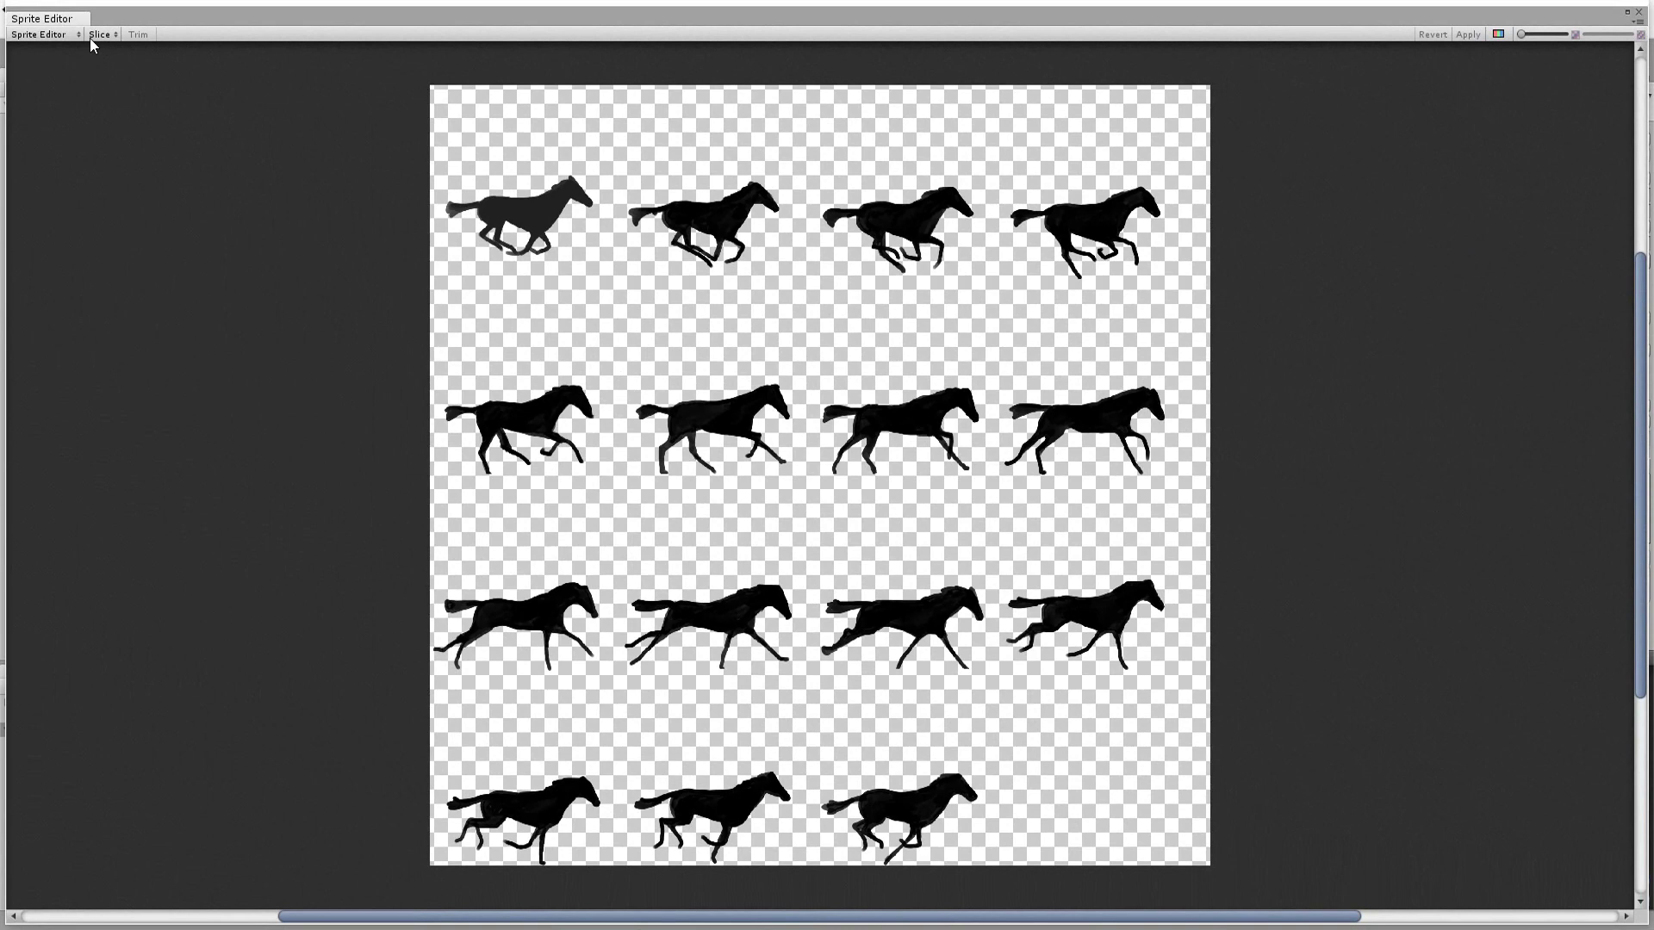
Step: Slice the horse sheet using Grid By Cell Size with 1000 × 1000 pixel cells
{"action": "left_click", "coordinate": [93, 36]}
{"action": "left_click", "coordinate": [267, 52]}
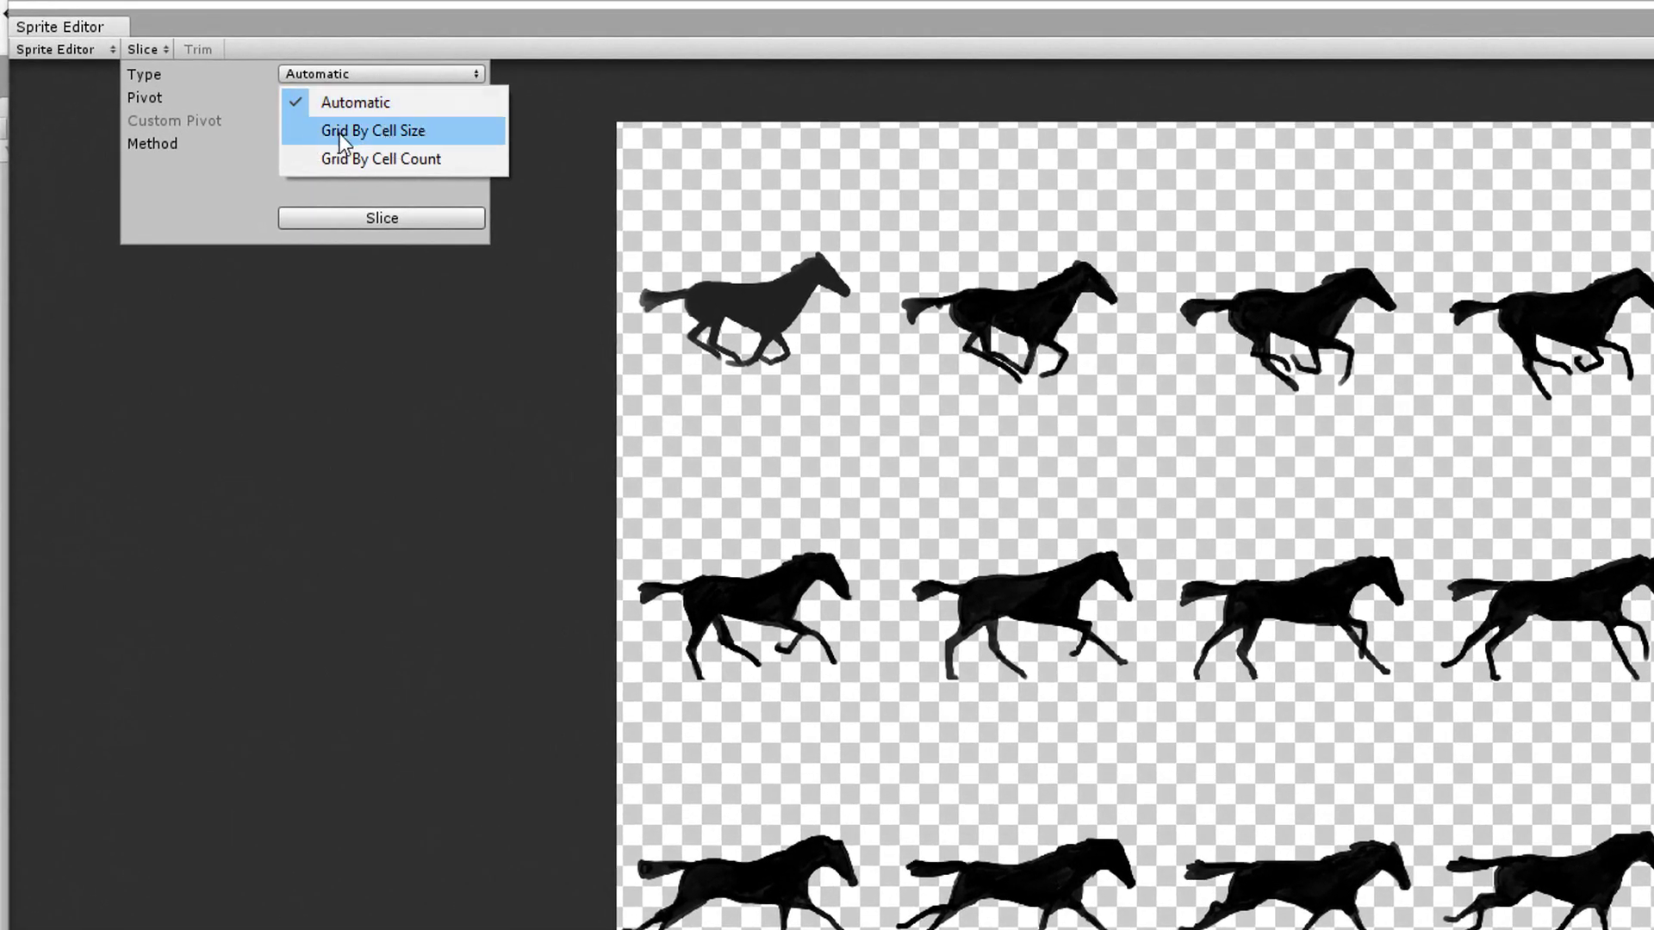
{"action": "left_click", "coordinate": [422, 131]}
{"action": "left_click", "coordinate": [320, 100]}
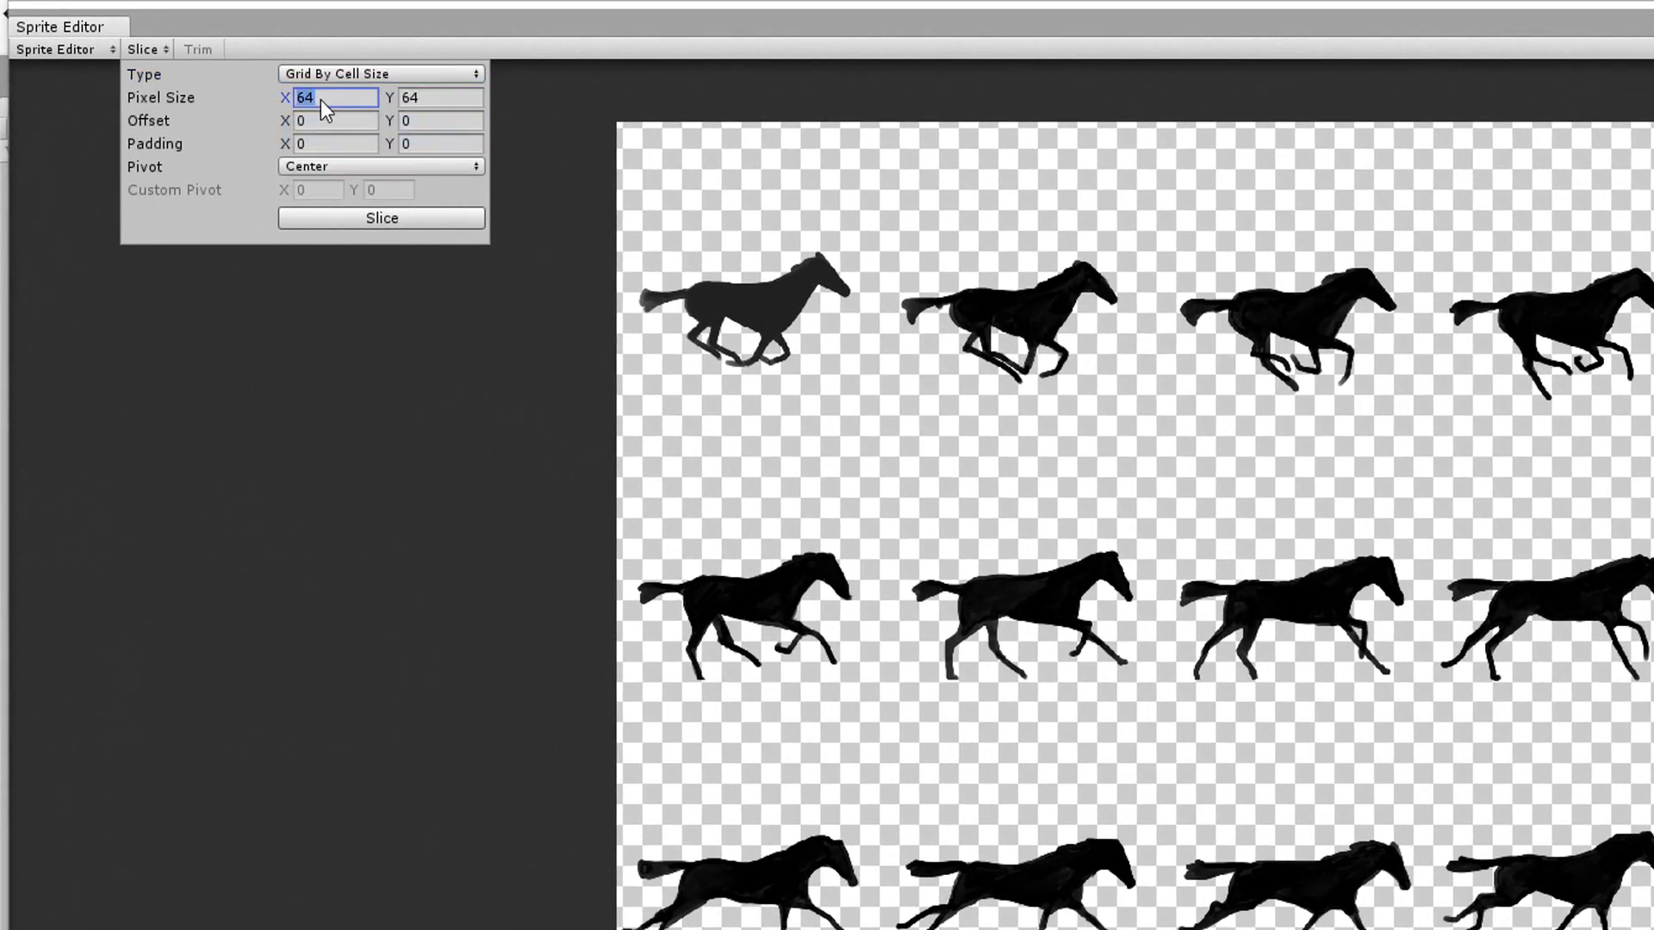
{"action": "type", "text": "1000"}
{"action": "key", "text": "Tab"}
{"action": "type", "text": "1000"}
{"action": "left_click", "coordinate": [352, 221]}
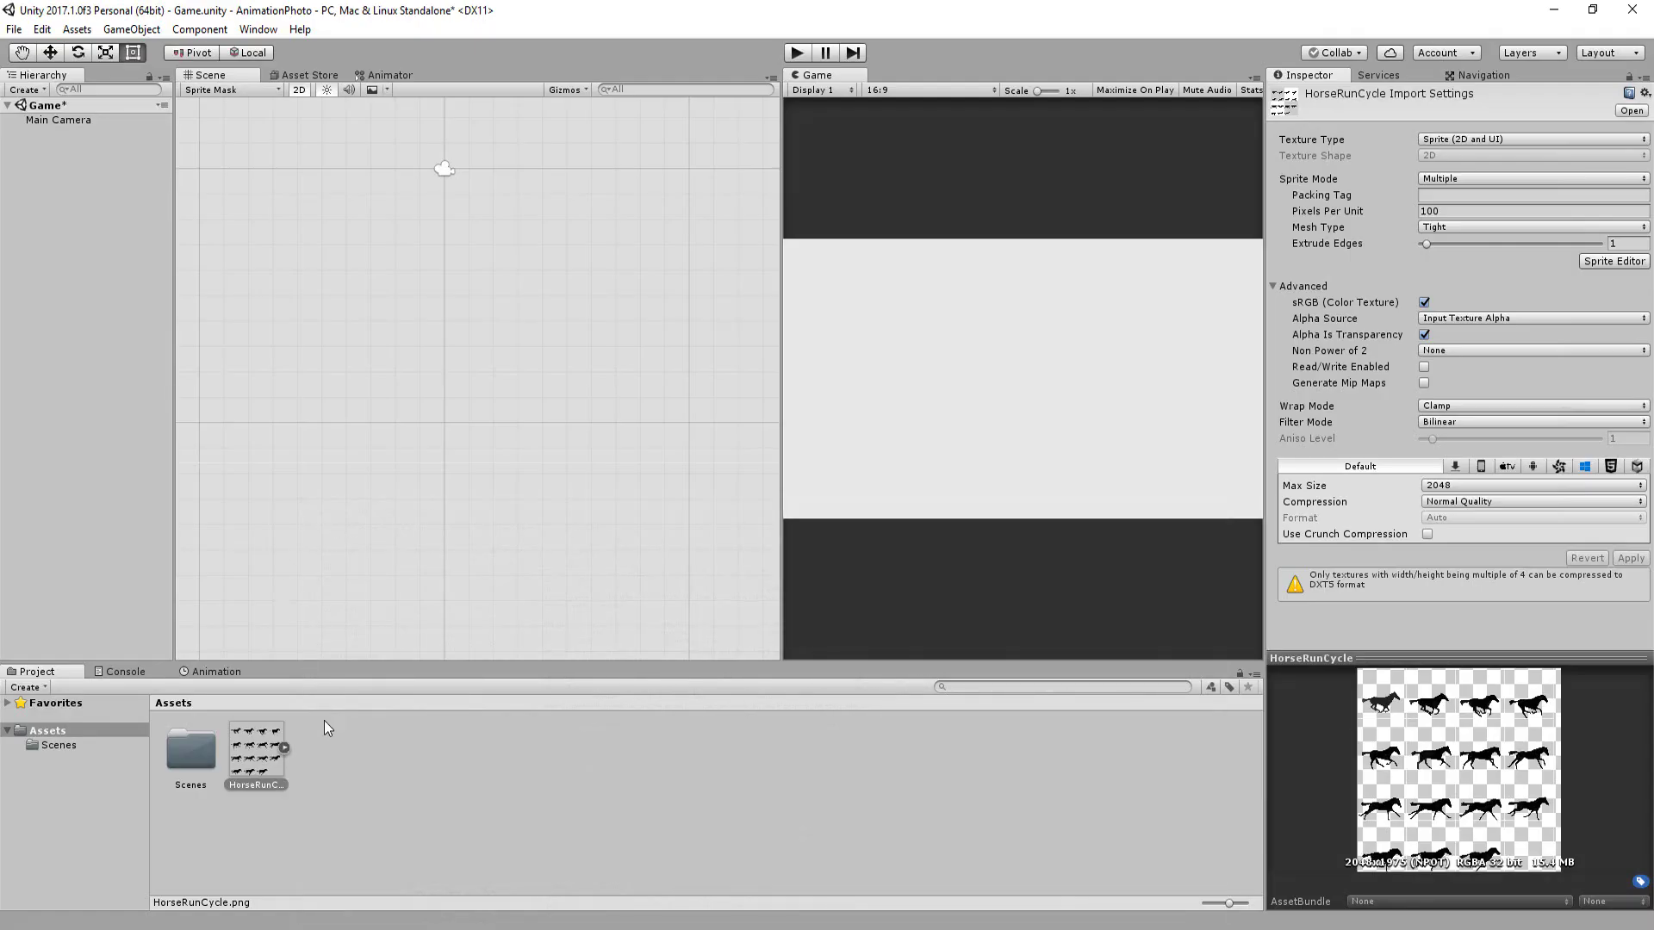
Step: Select all 15 horse sprites from the expanded sheet and drop them into the Scene
{"action": "left_click", "coordinate": [285, 747]}
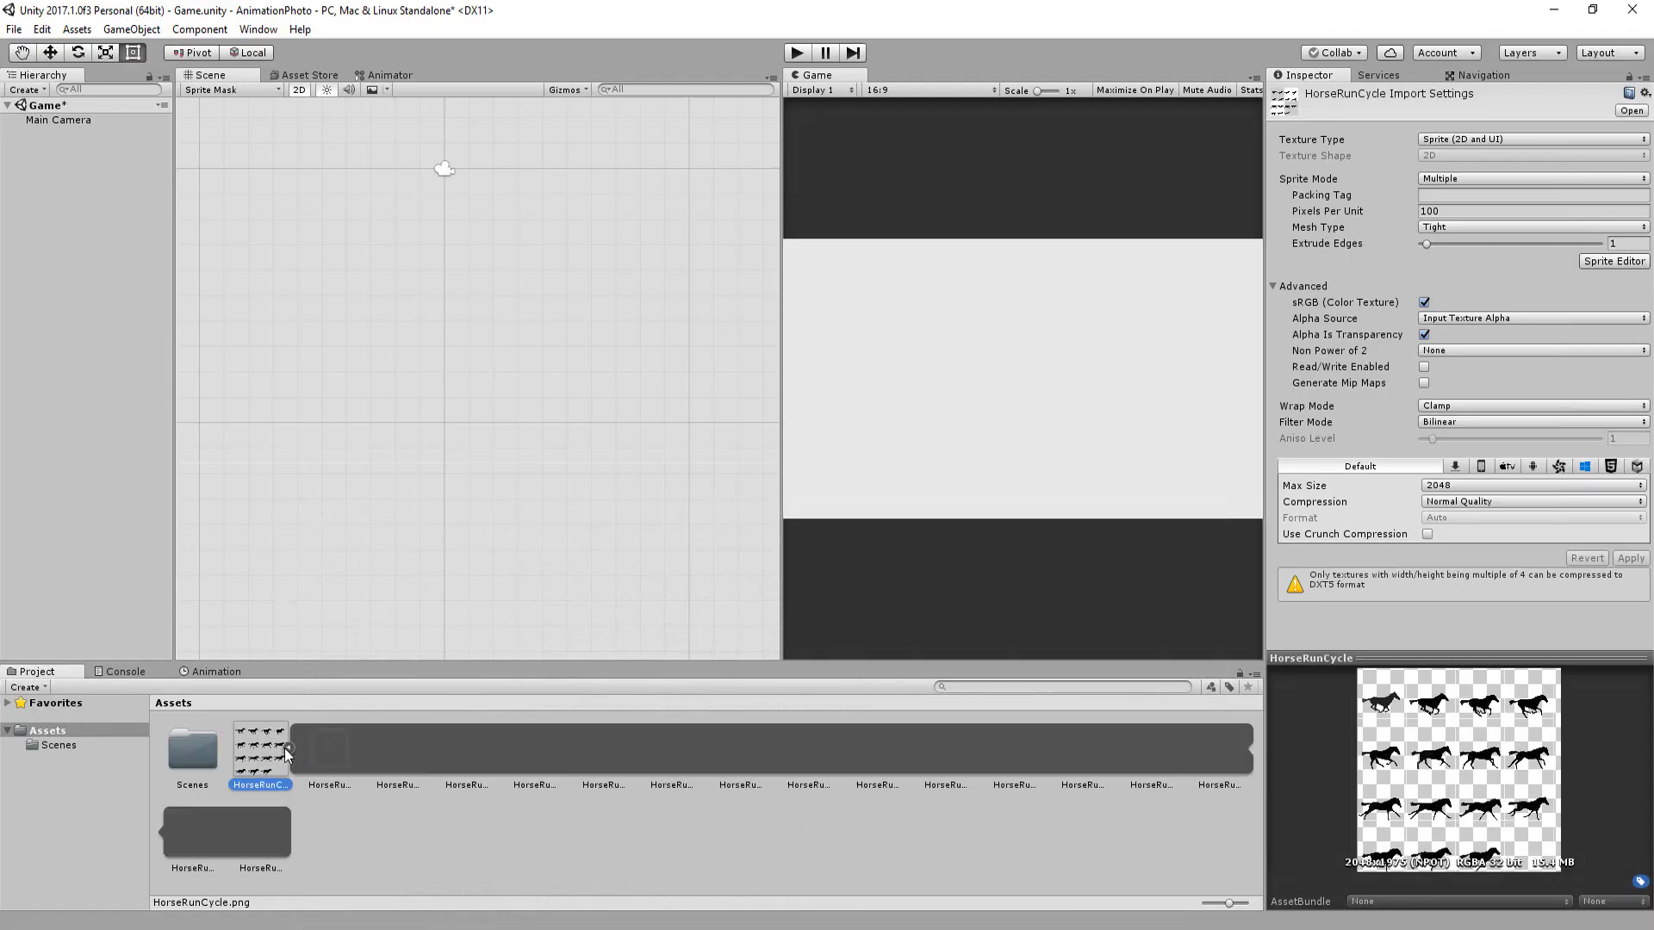
{"action": "left_click", "coordinate": [327, 758]}
{"action": "left_click", "coordinate": [192, 839], "text": "shift"}
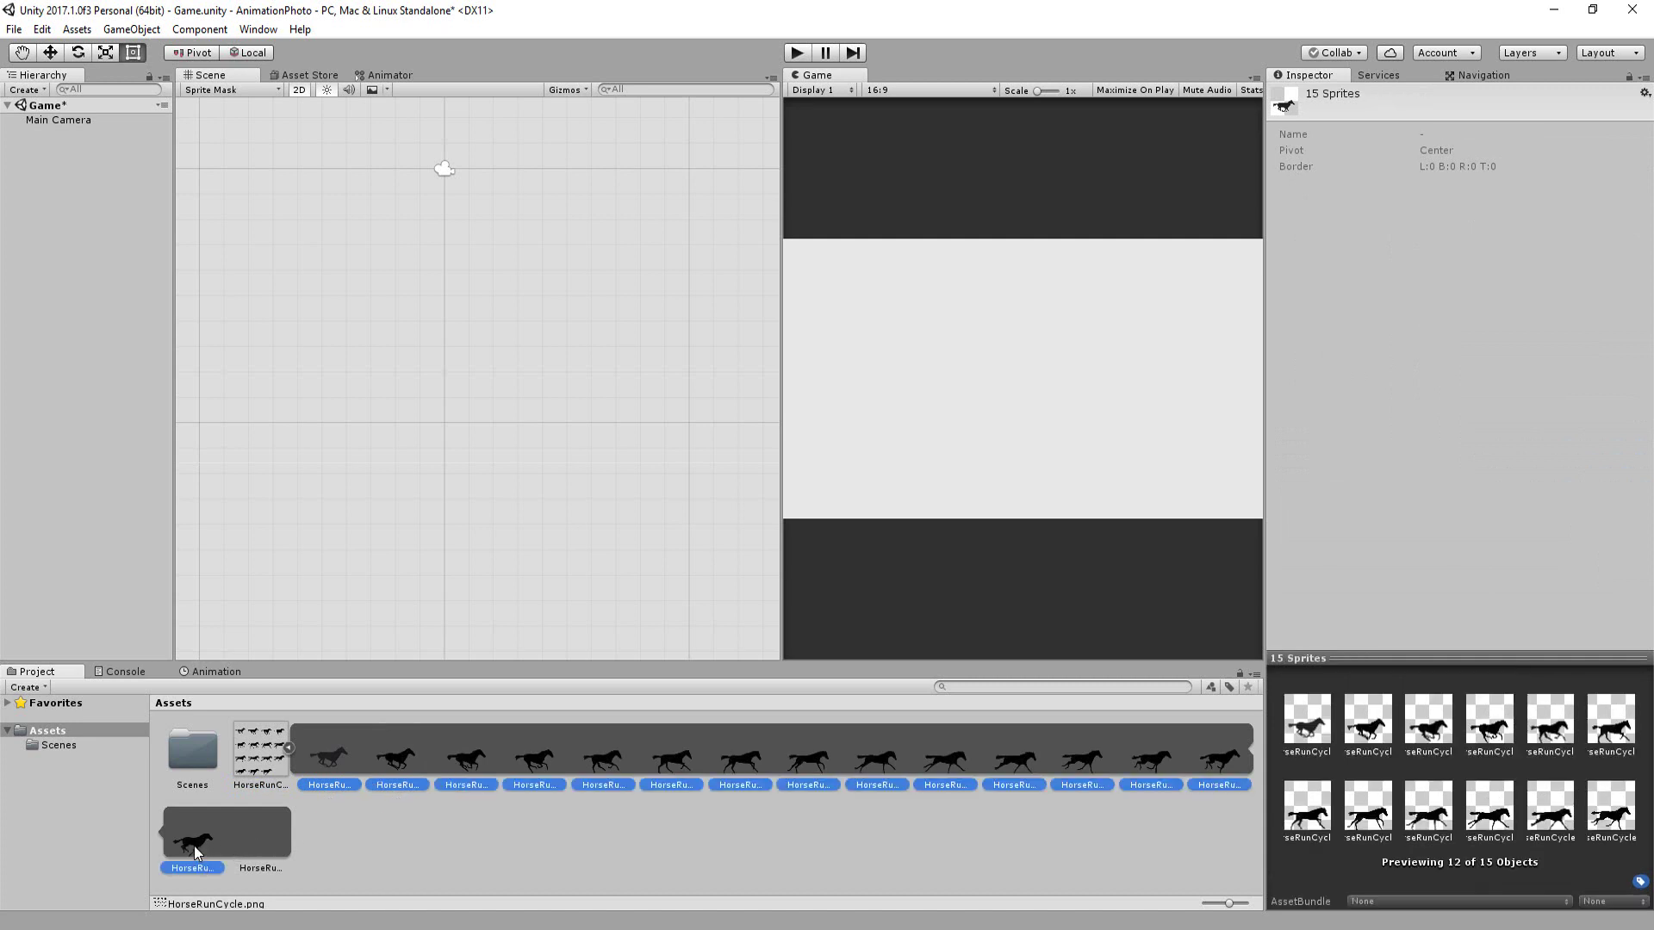
{"action": "left_click_drag", "start_coordinate": [195, 851], "coordinate": [459, 318]}
Step: Create an Animations folder and save the clip in it as HorseRunCycle
{"action": "left_click", "coordinate": [125, 111]}
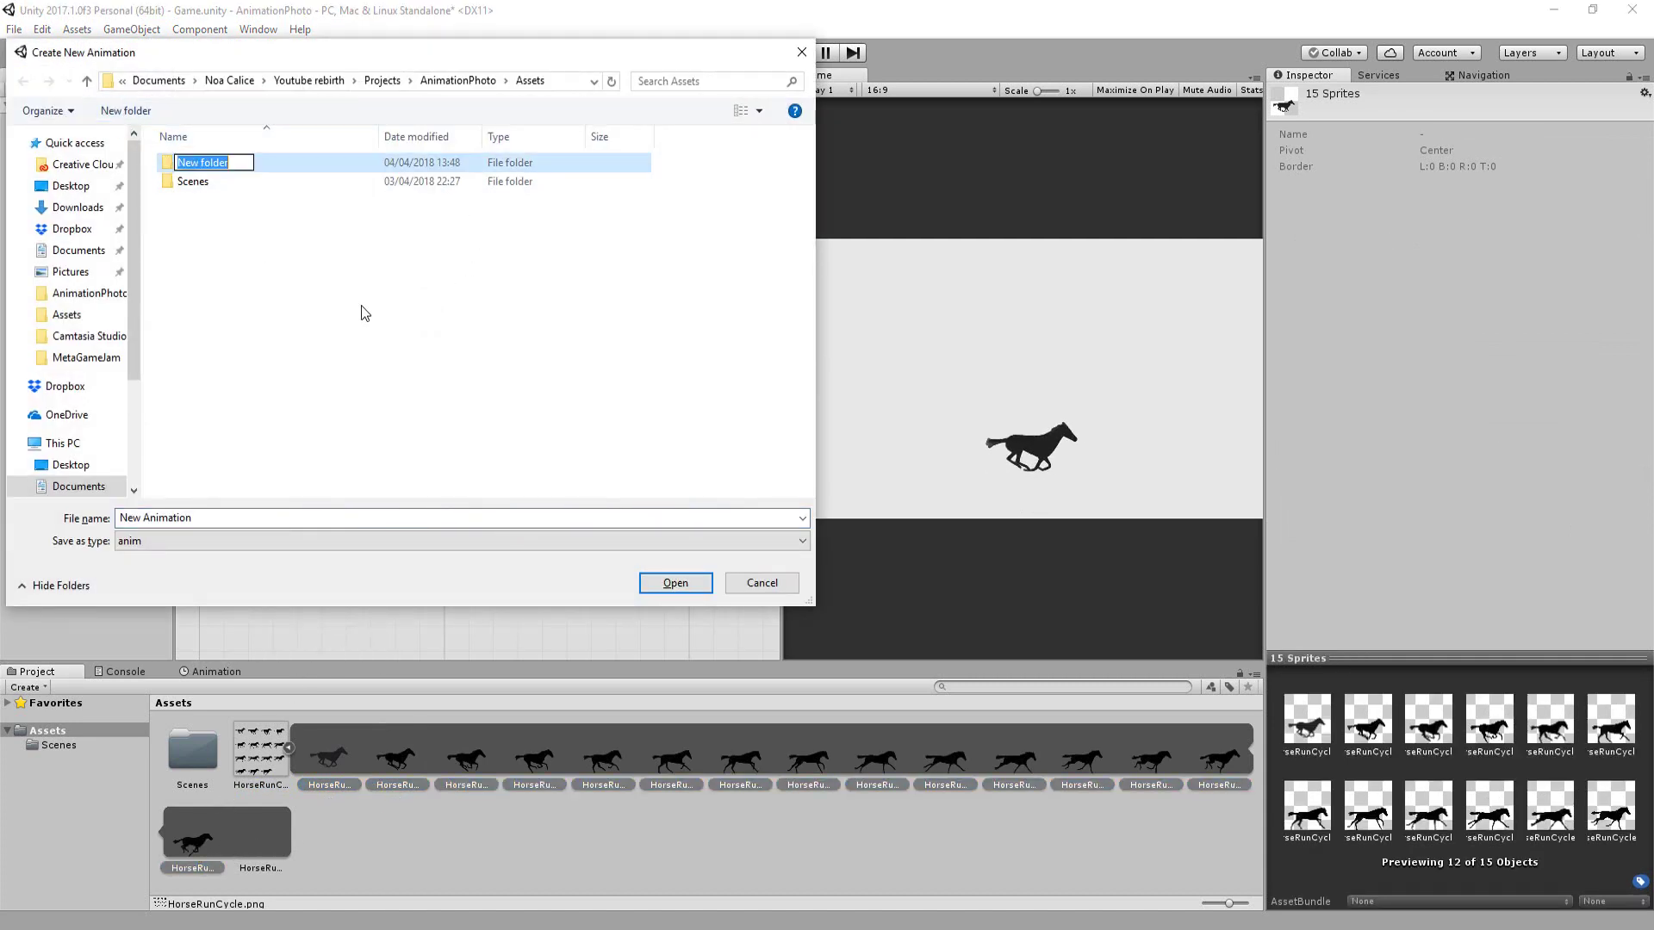
{"action": "type", "text": "Animations"}
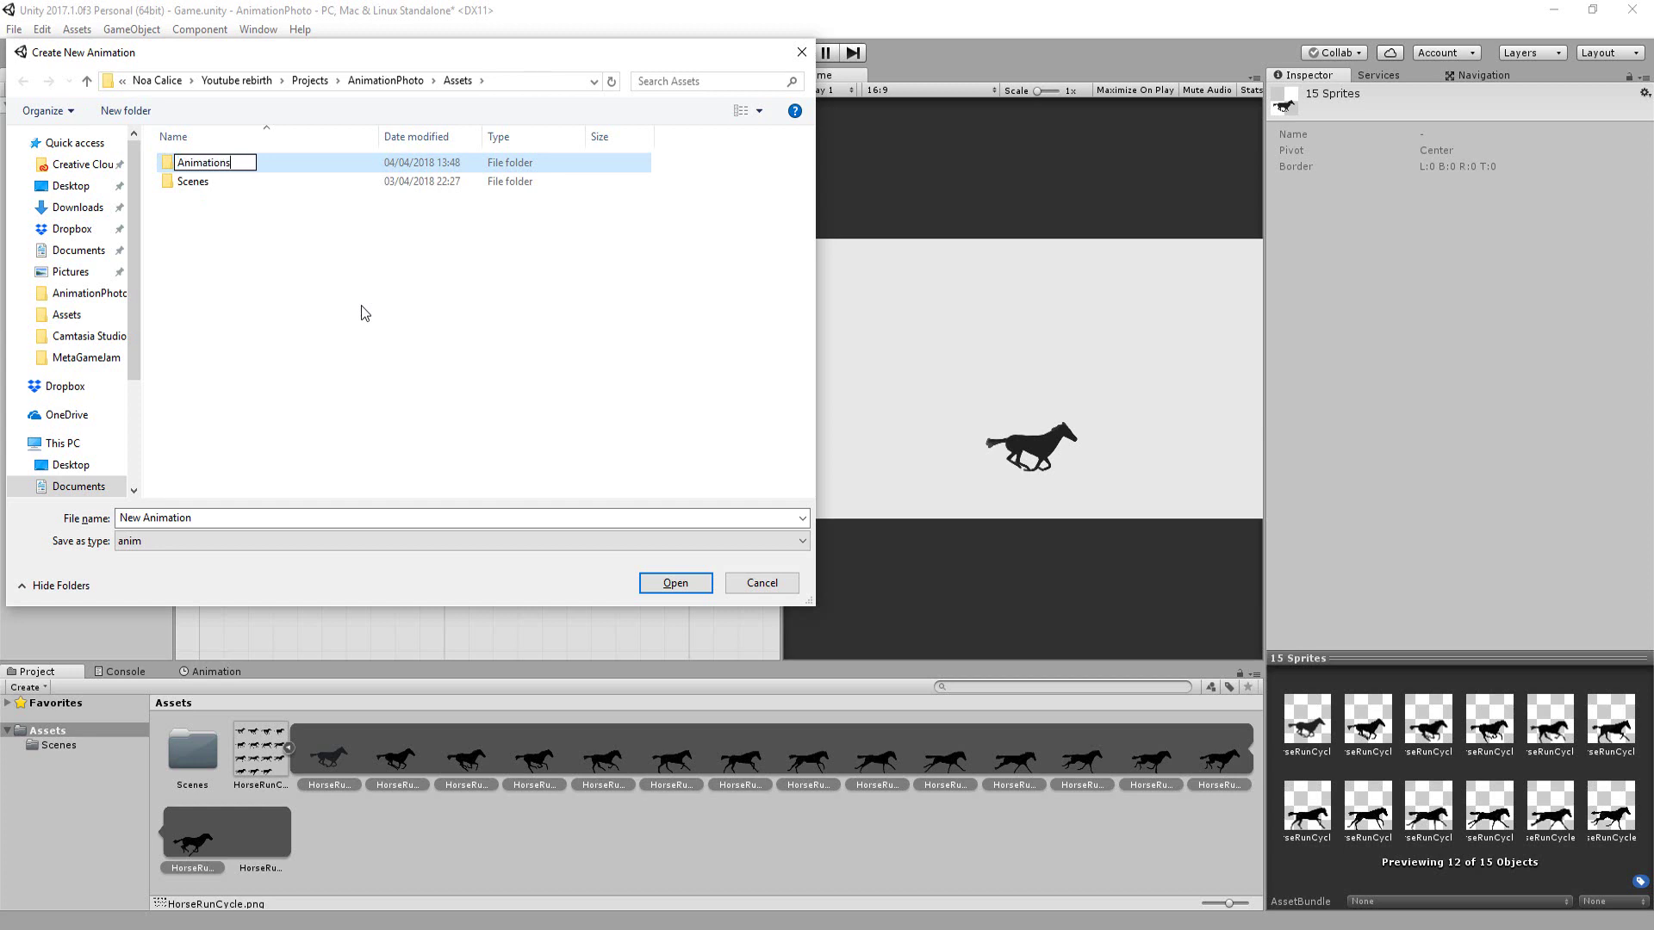
{"action": "key", "text": "Return"}
{"action": "double_click", "coordinate": [271, 163]}
{"action": "left_click", "coordinate": [247, 522]}
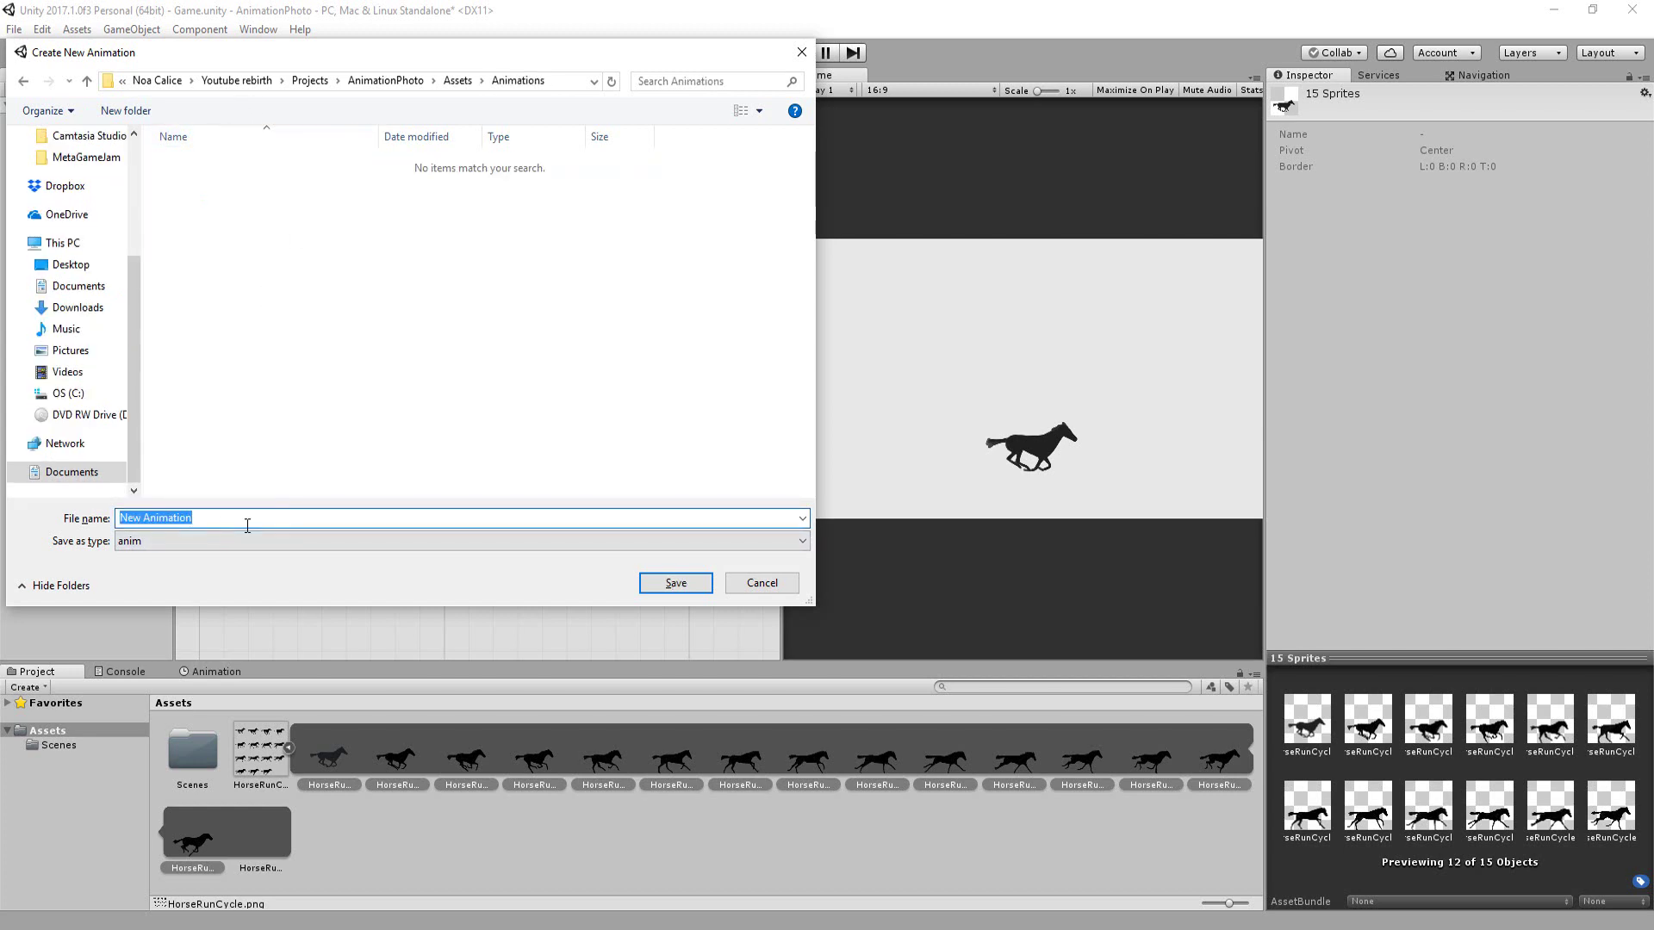
{"action": "type", "text": "HorseRunCycle"}
{"action": "key", "text": "Return"}
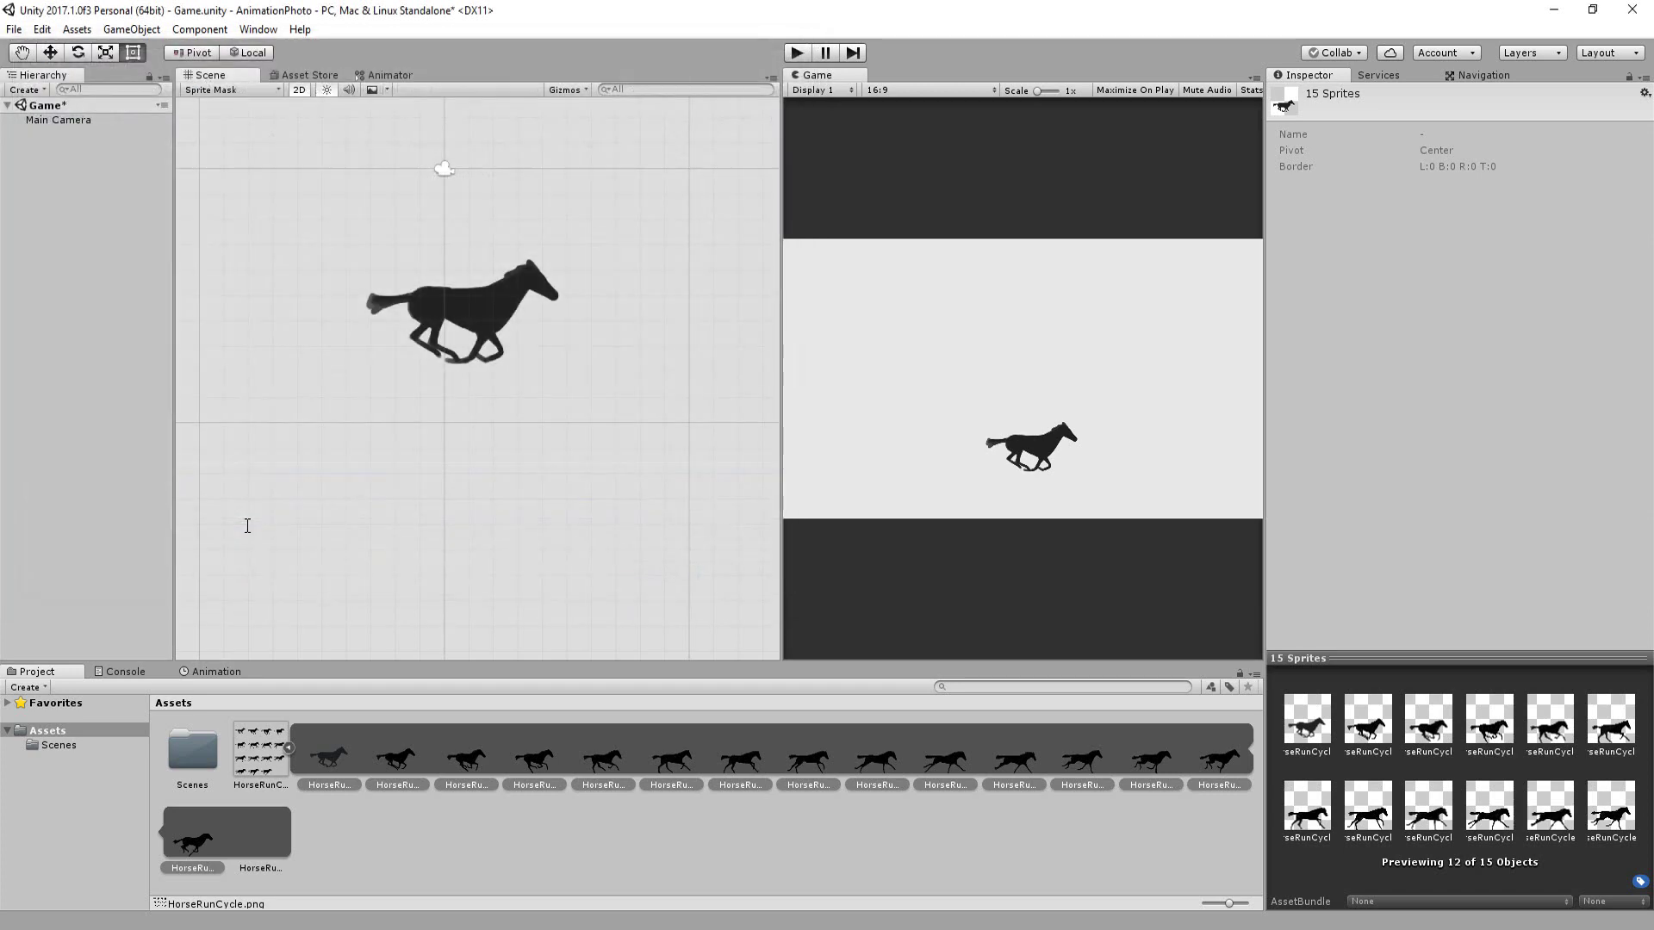
Step: Open the Animation window and set the clip's Samples to 20
{"action": "left_click", "coordinate": [258, 30]}
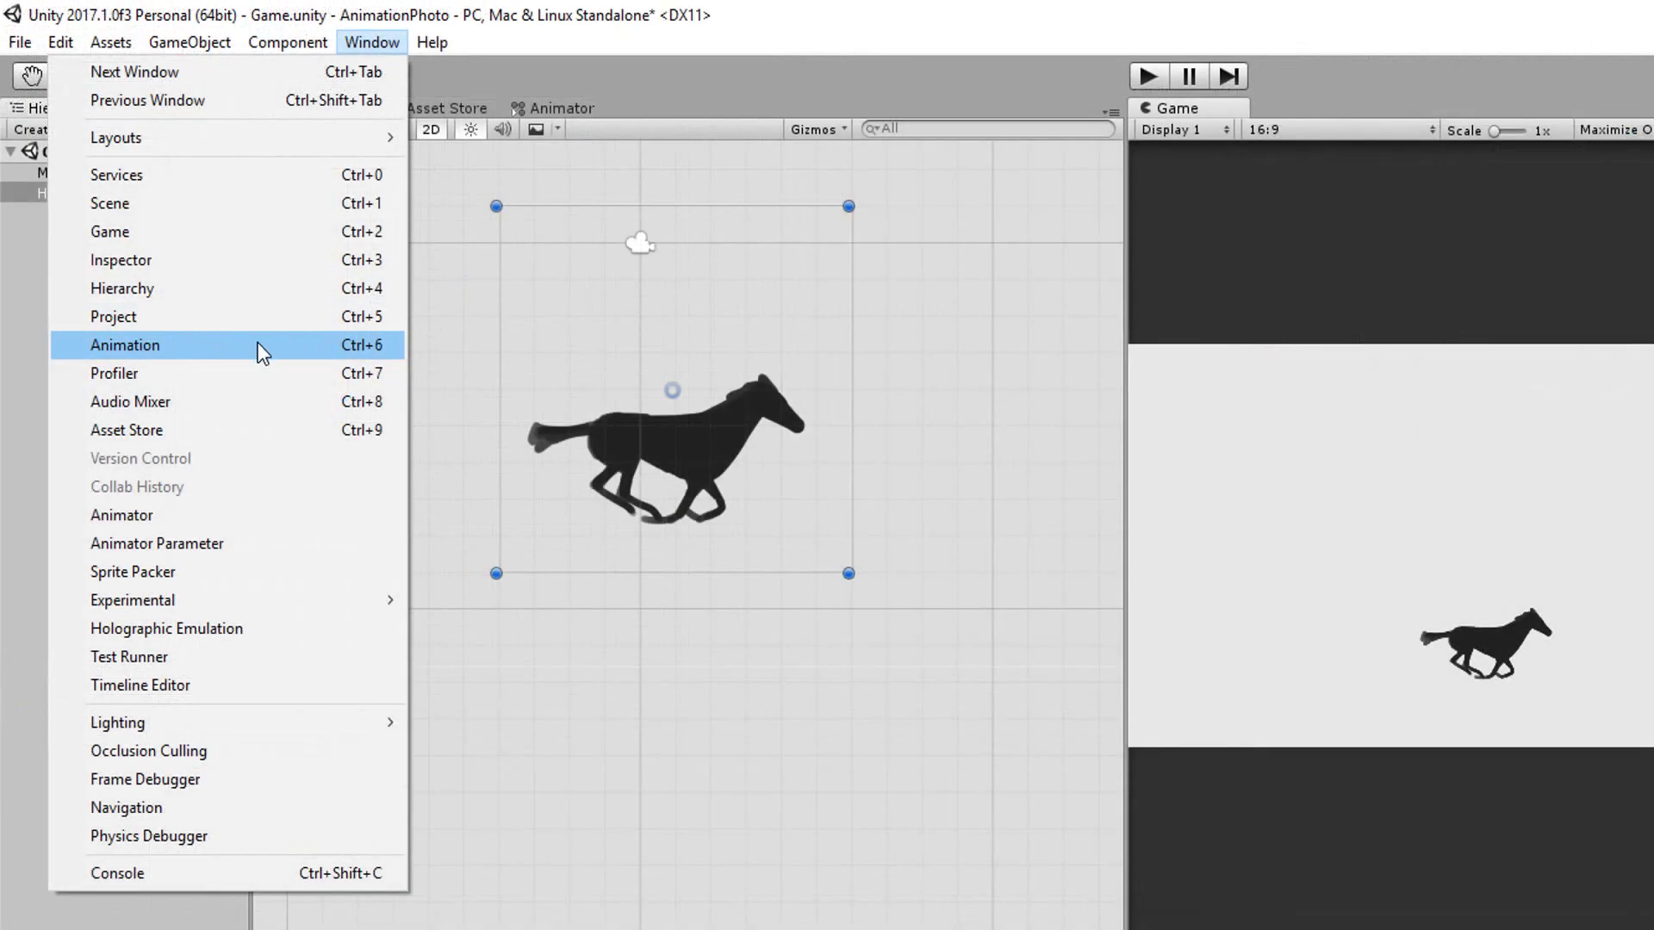
{"action": "left_click", "coordinate": [256, 344]}
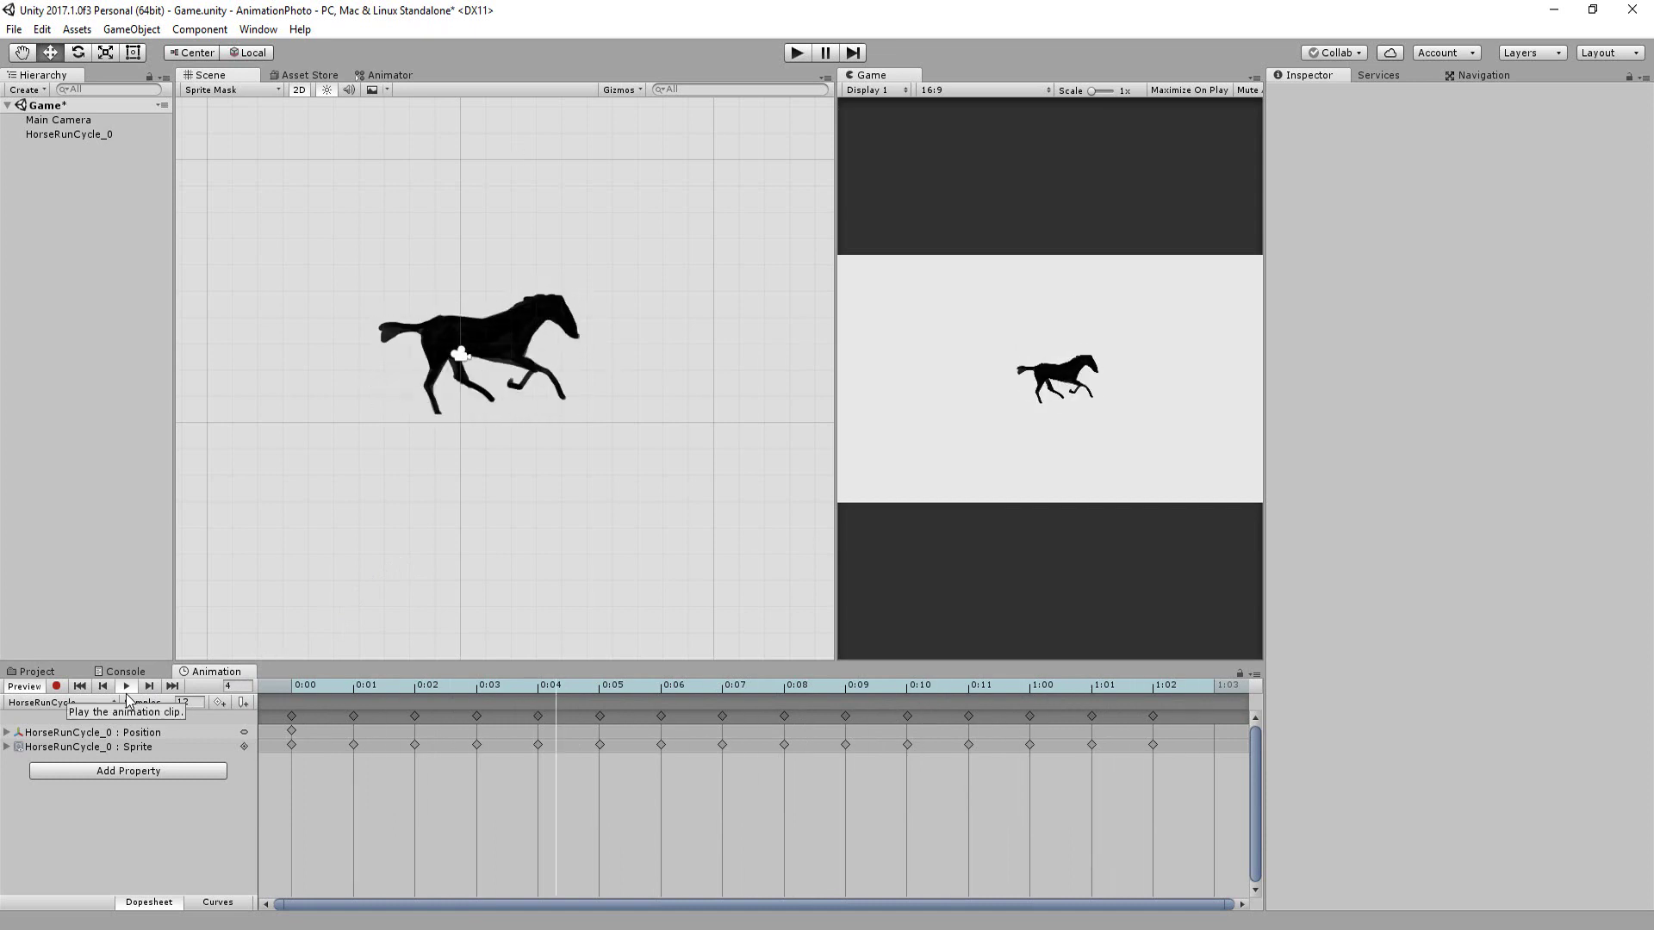
{"action": "left_click", "coordinate": [191, 701]}
{"action": "type", "text": "6"}
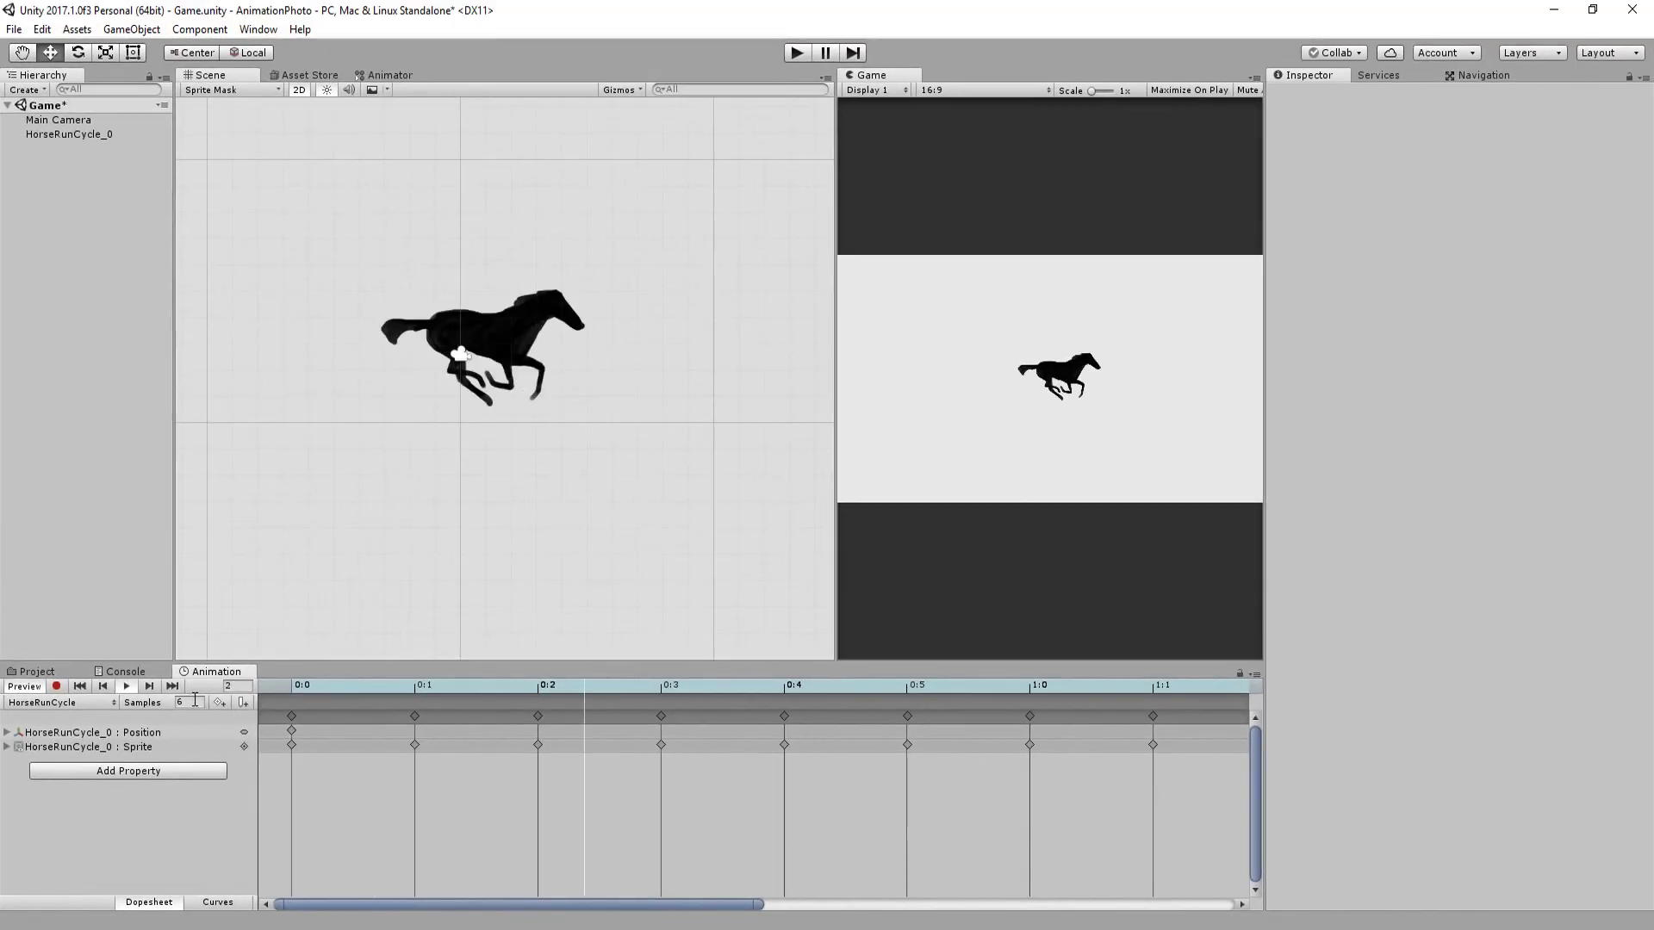
{"action": "double_click", "coordinate": [193, 701]}
{"action": "type", "text": "20"}
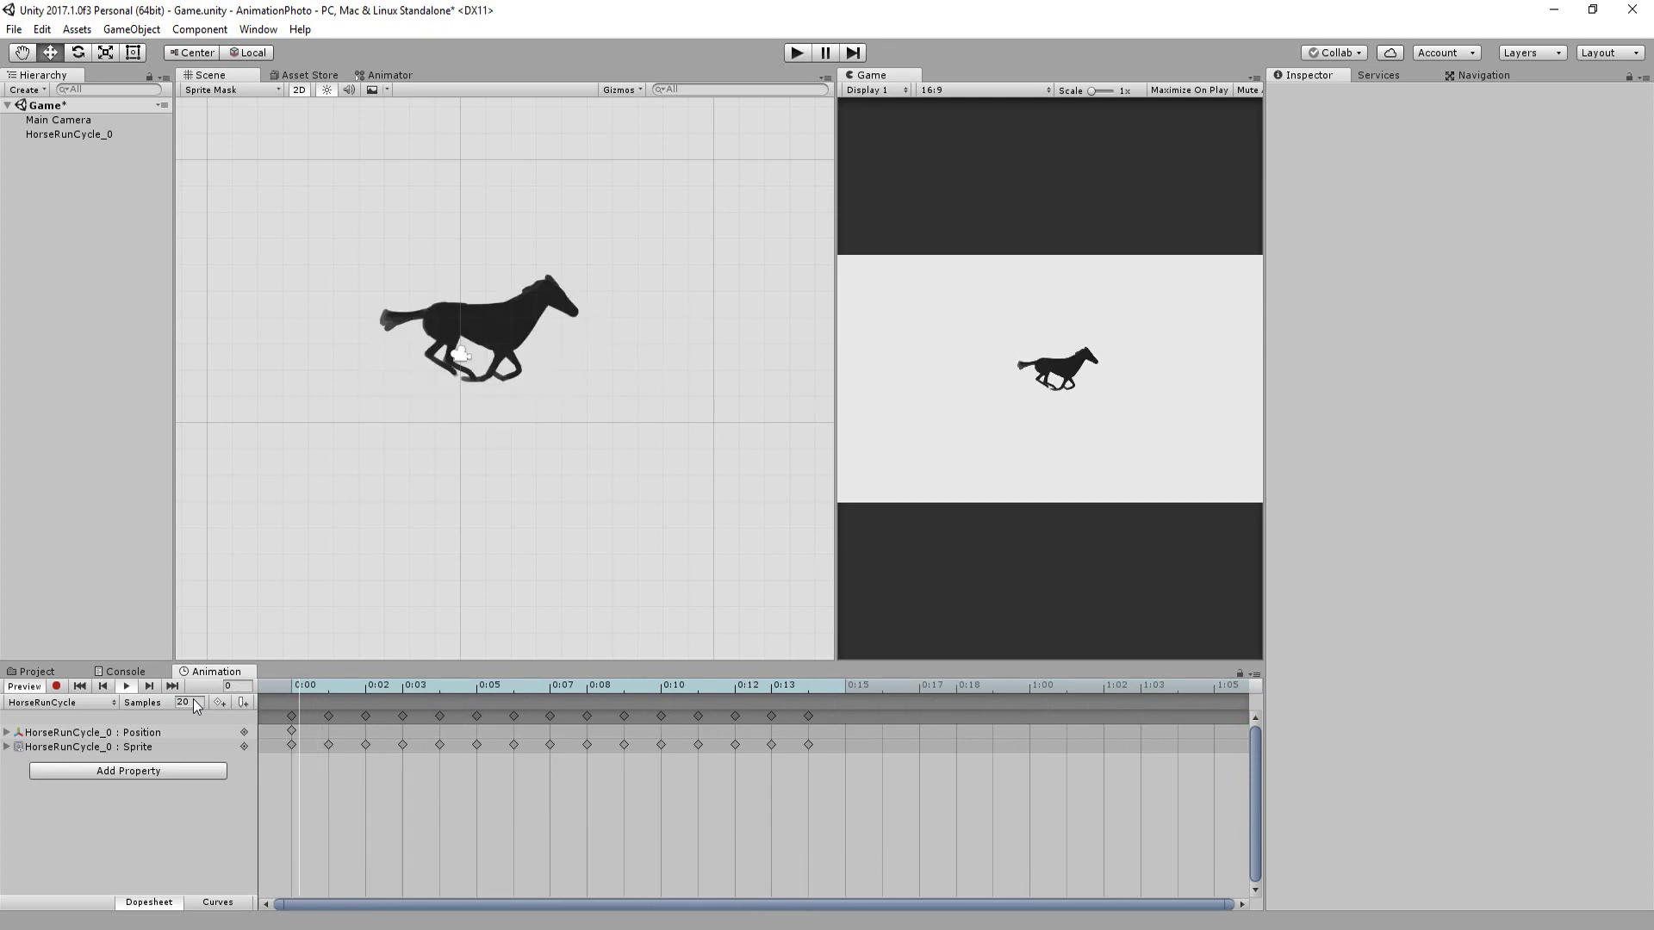
Step: Delete the sprite keyframes at 0:01 and 0:03, then play the animation preview
{"action": "left_click", "coordinate": [328, 744]}
{"action": "left_click", "coordinate": [402, 744], "text": "ctrl"}
{"action": "key", "text": "Delete"}
{"action": "left_click", "coordinate": [476, 744]}
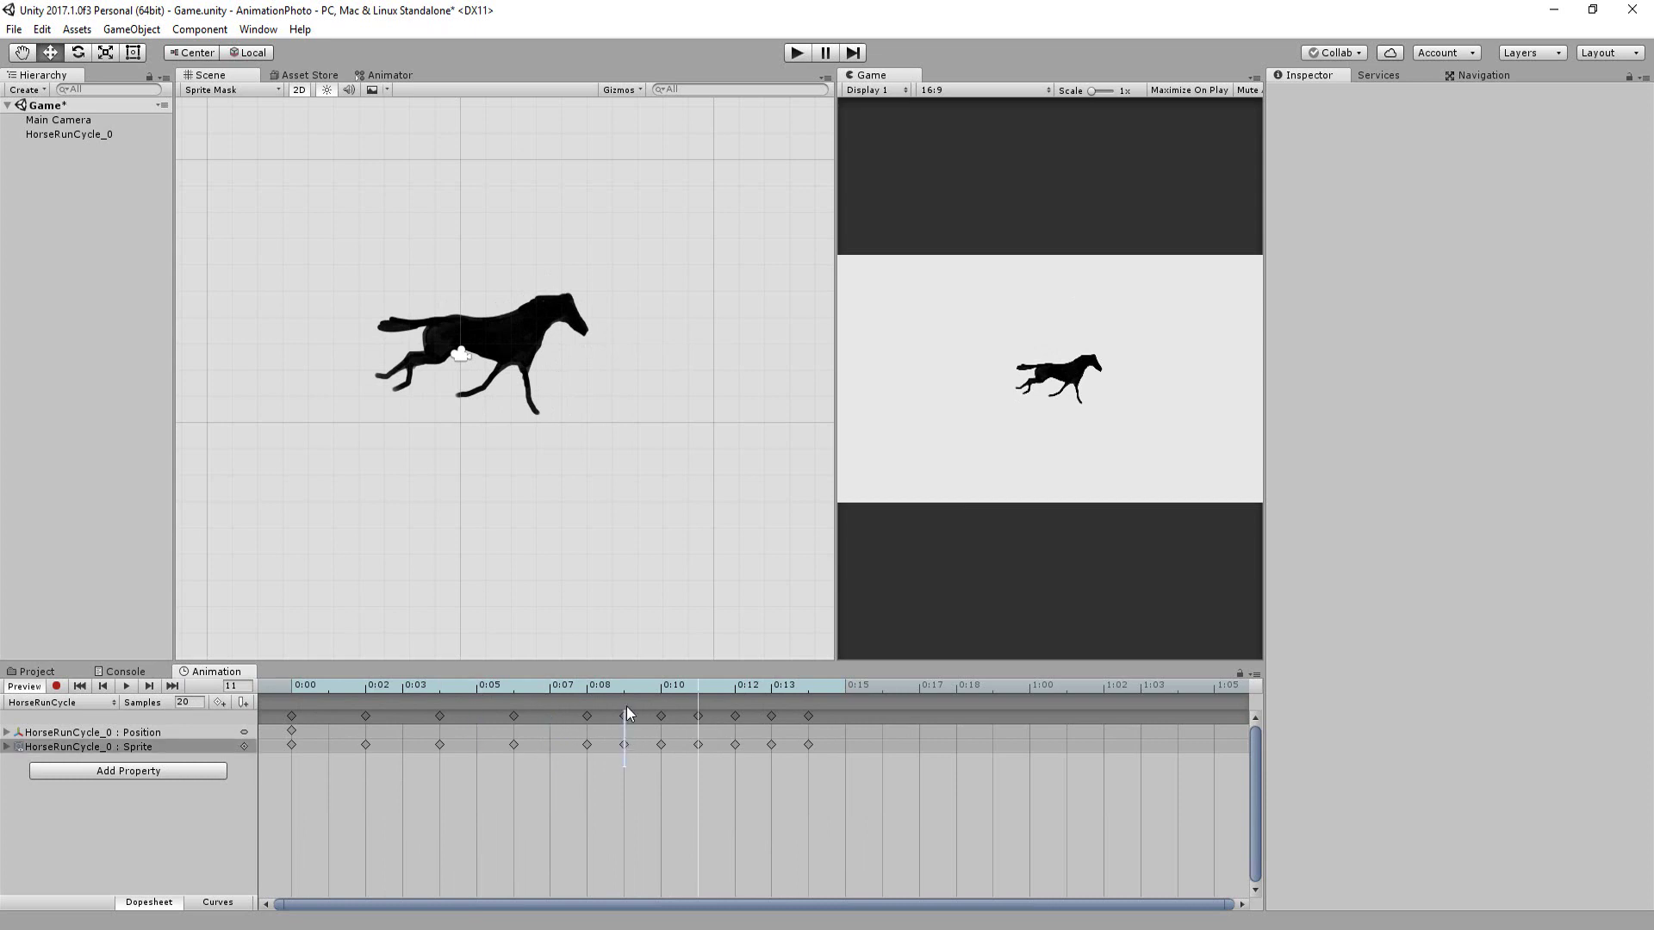
{"action": "left_click", "coordinate": [127, 686]}
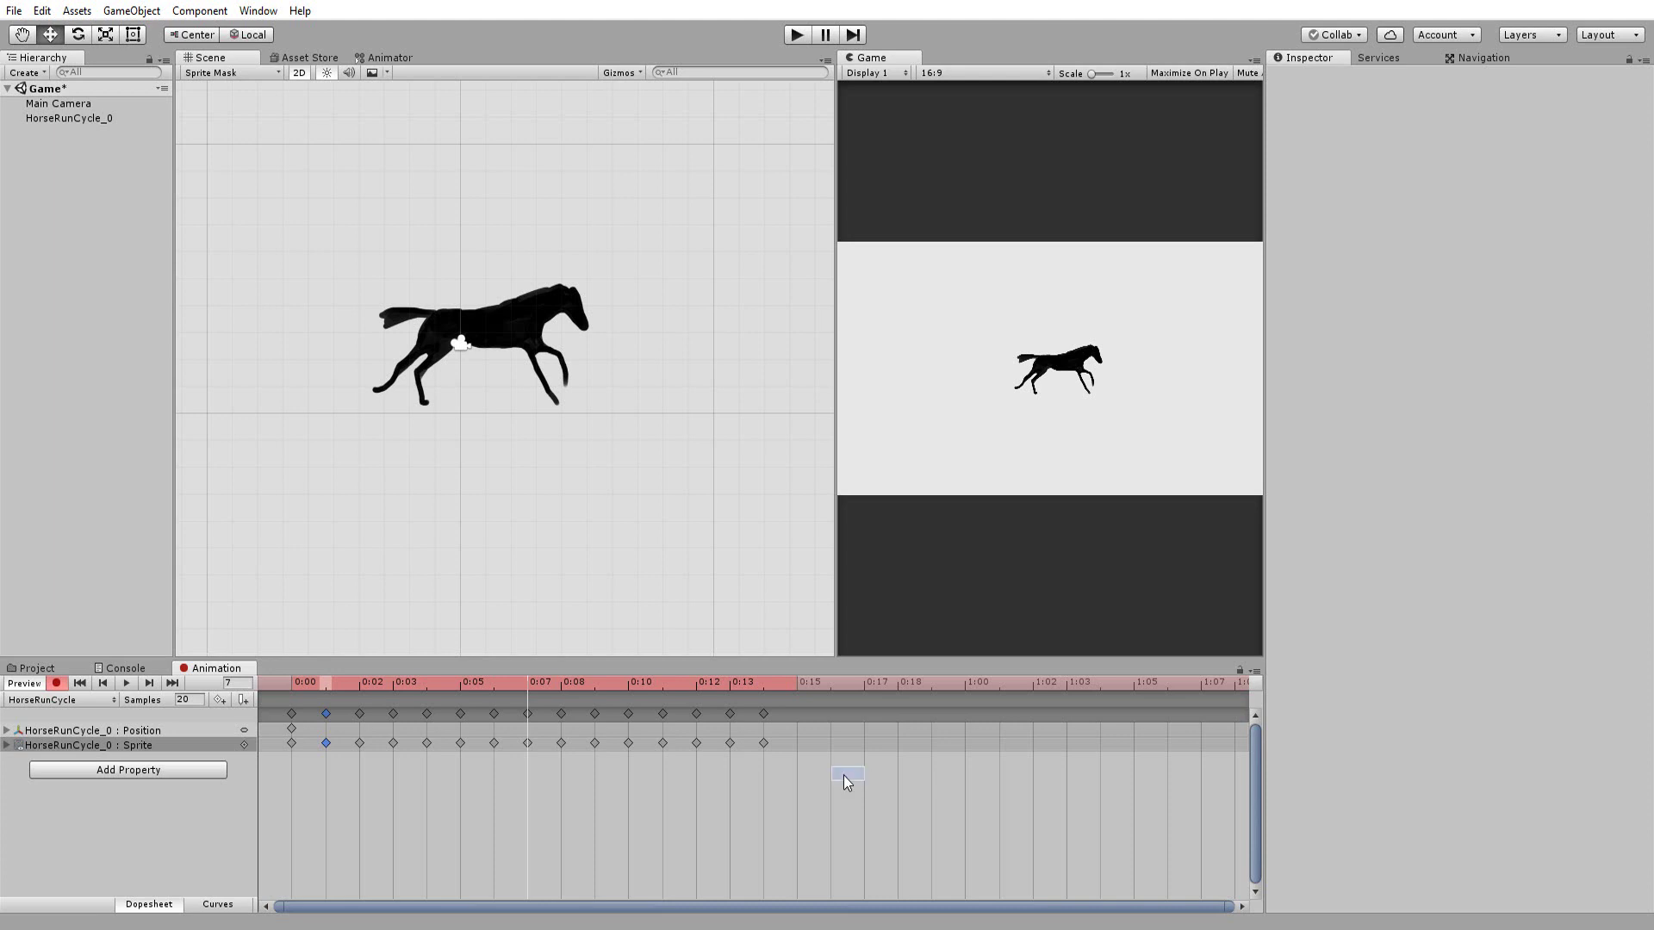
Step: Move keyframes 0:08–0:14 three frames later, to 0:11–0:17
{"action": "left_click_drag", "start_coordinate": [844, 776], "coordinate": [722, 729]}
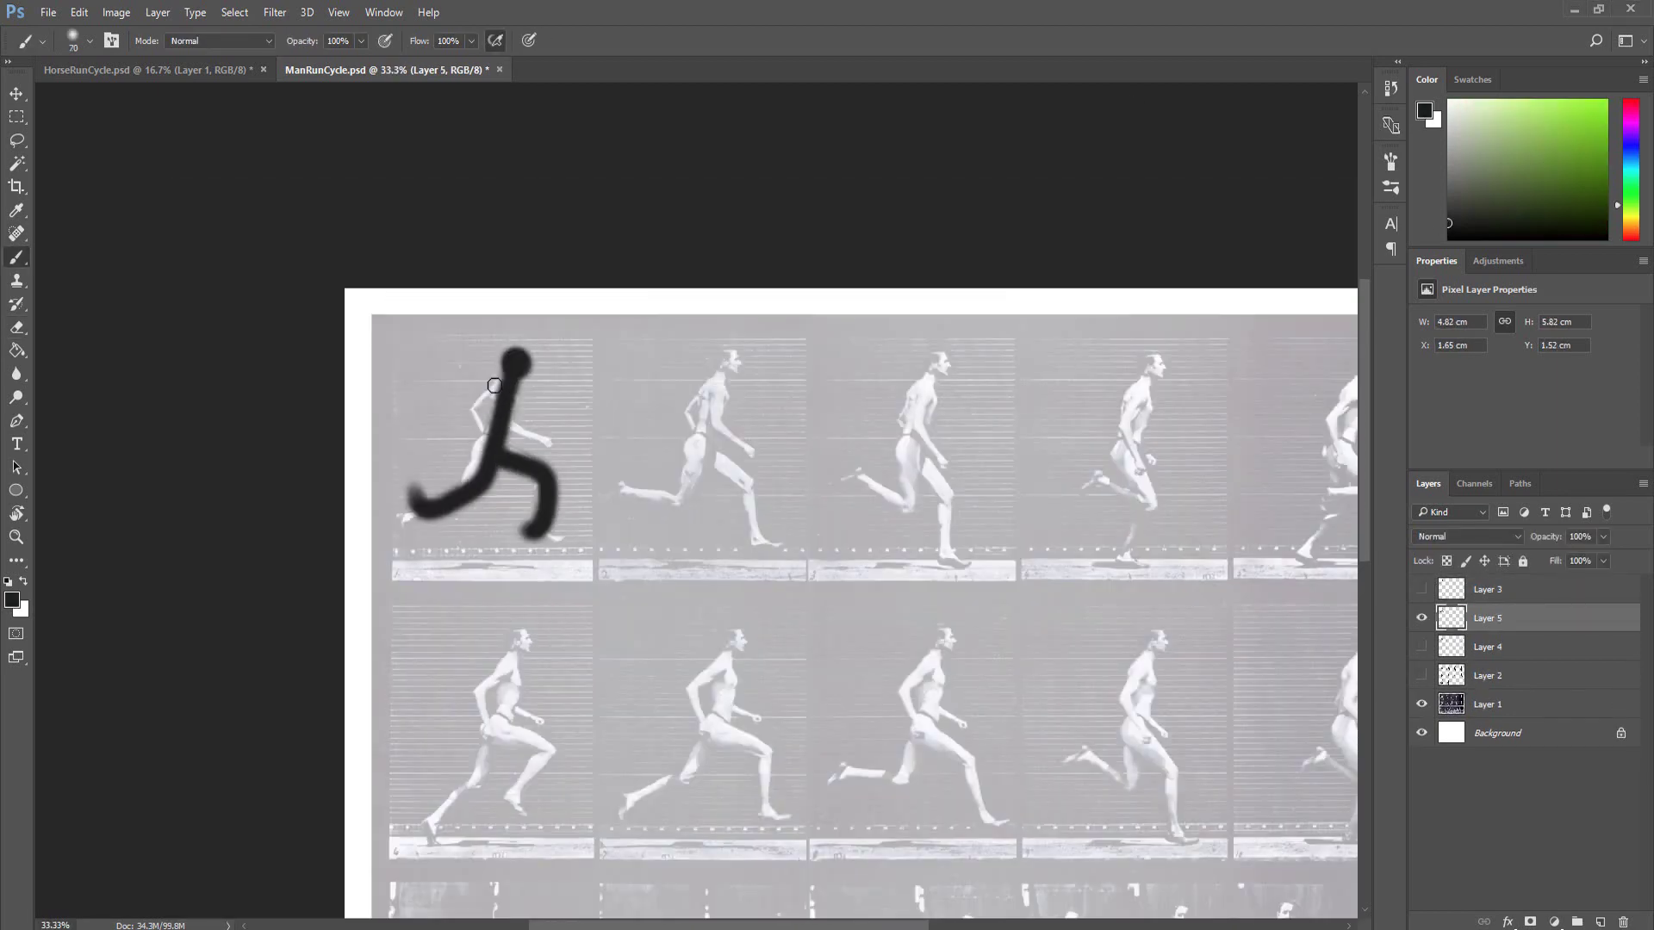
Step: Set the brush size to 34 and reshape the cartoon figure's head over the reference
{"action": "right_click", "coordinate": [494, 385]}
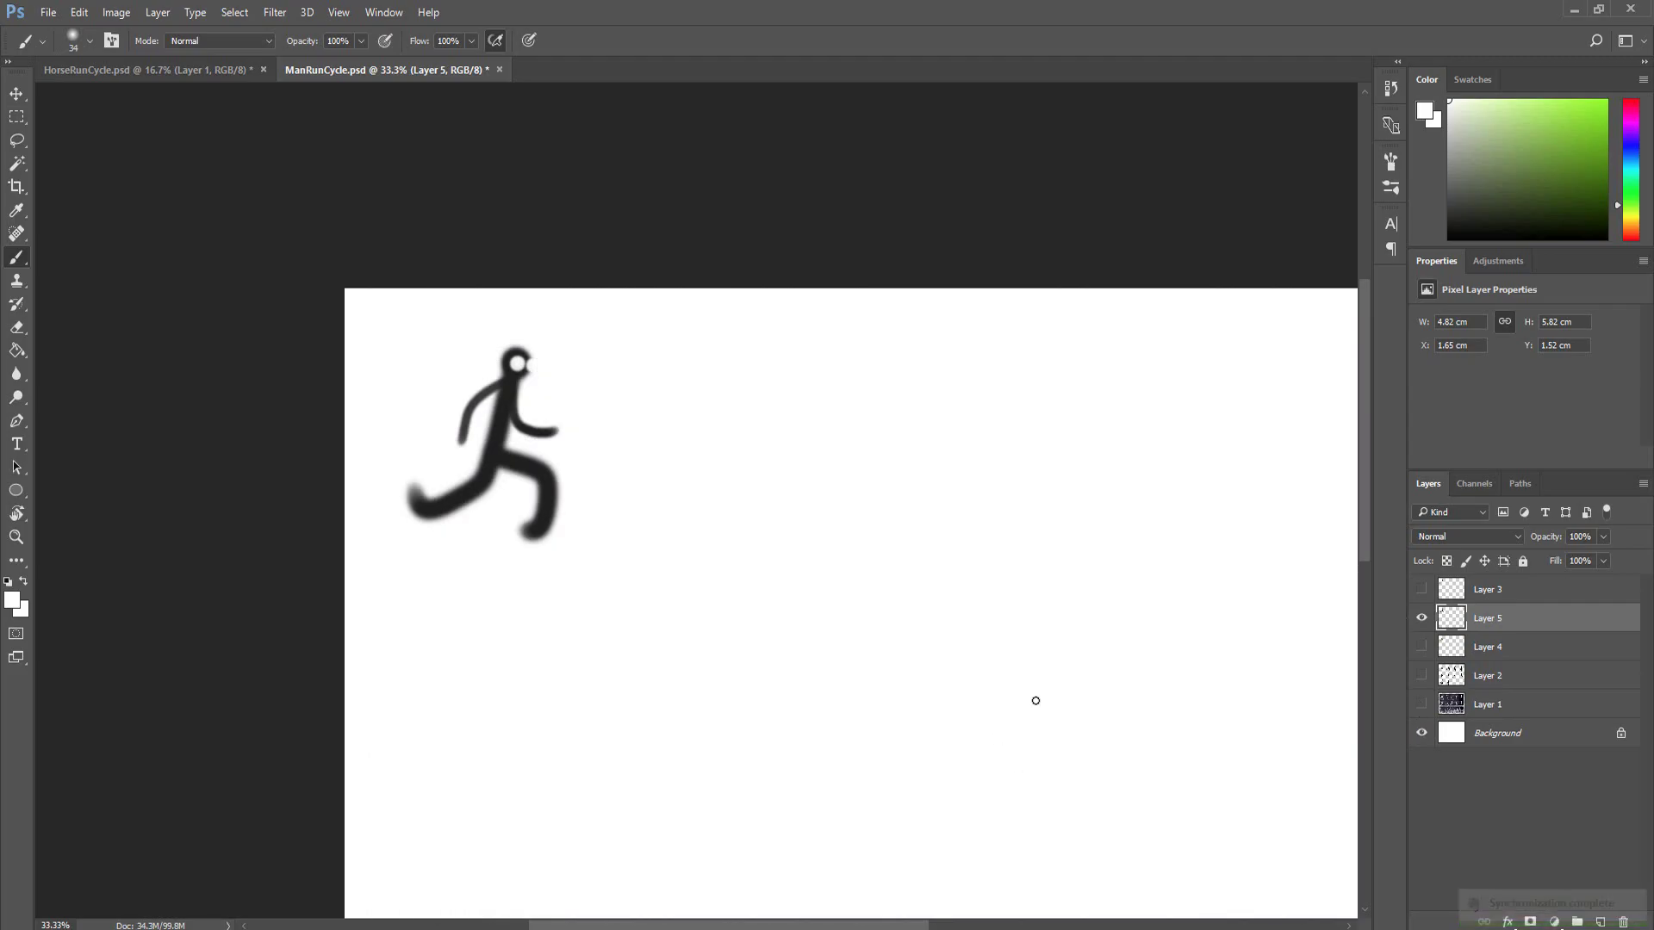
{"action": "left_click_drag", "start_coordinate": [491, 349], "coordinate": [539, 319]}
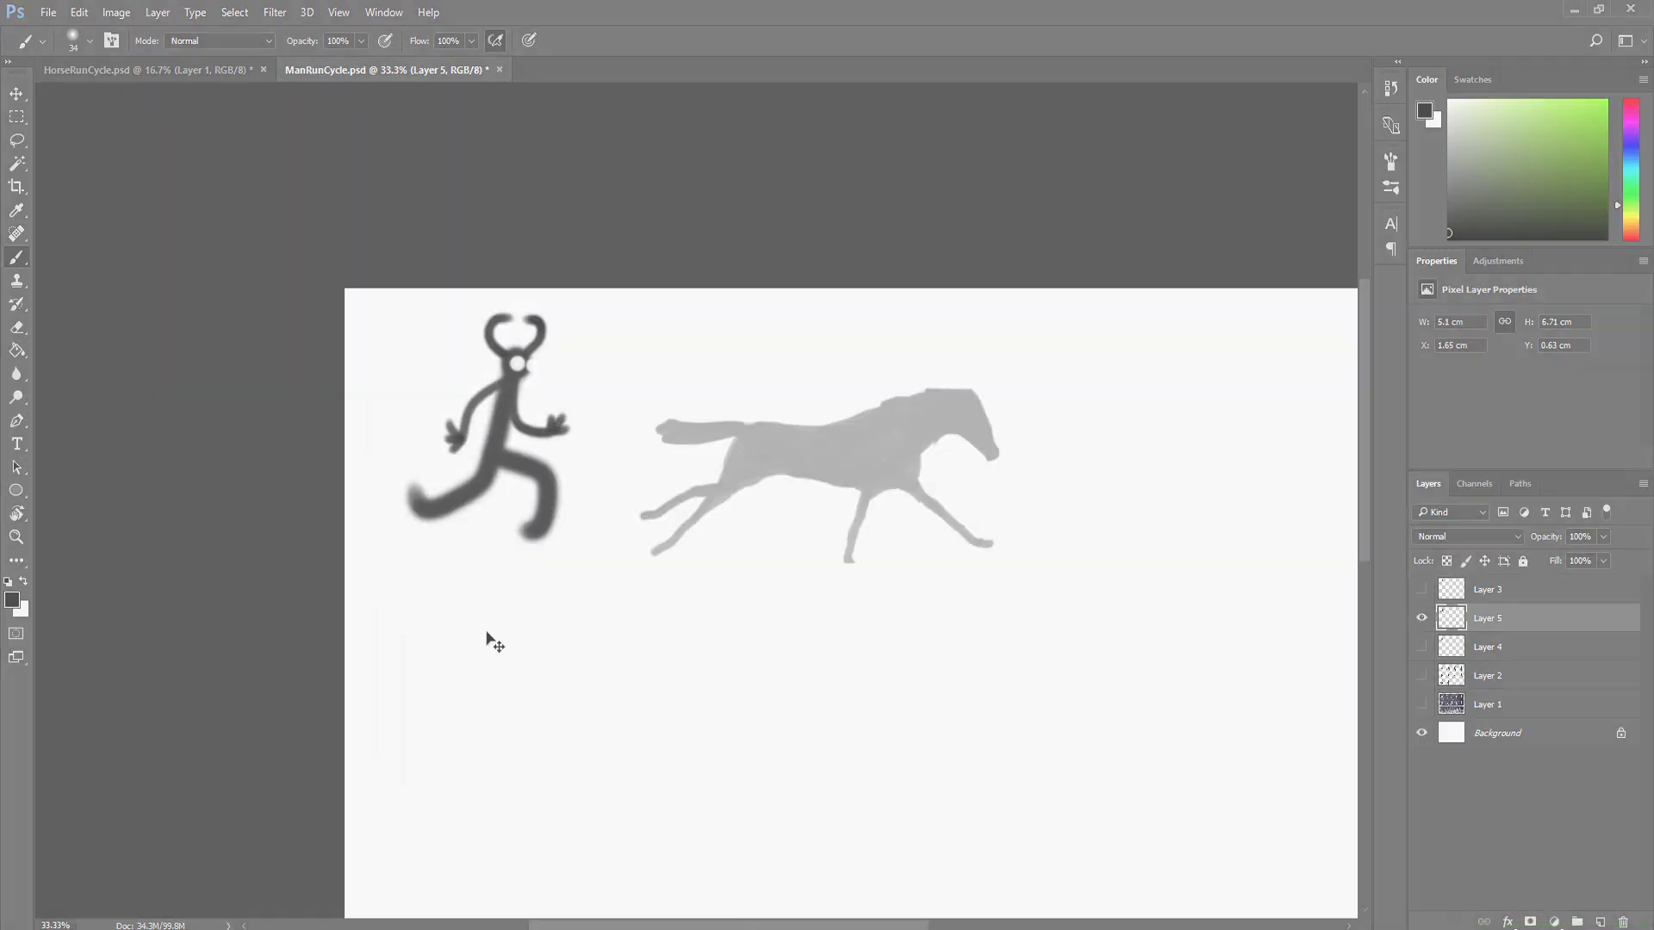